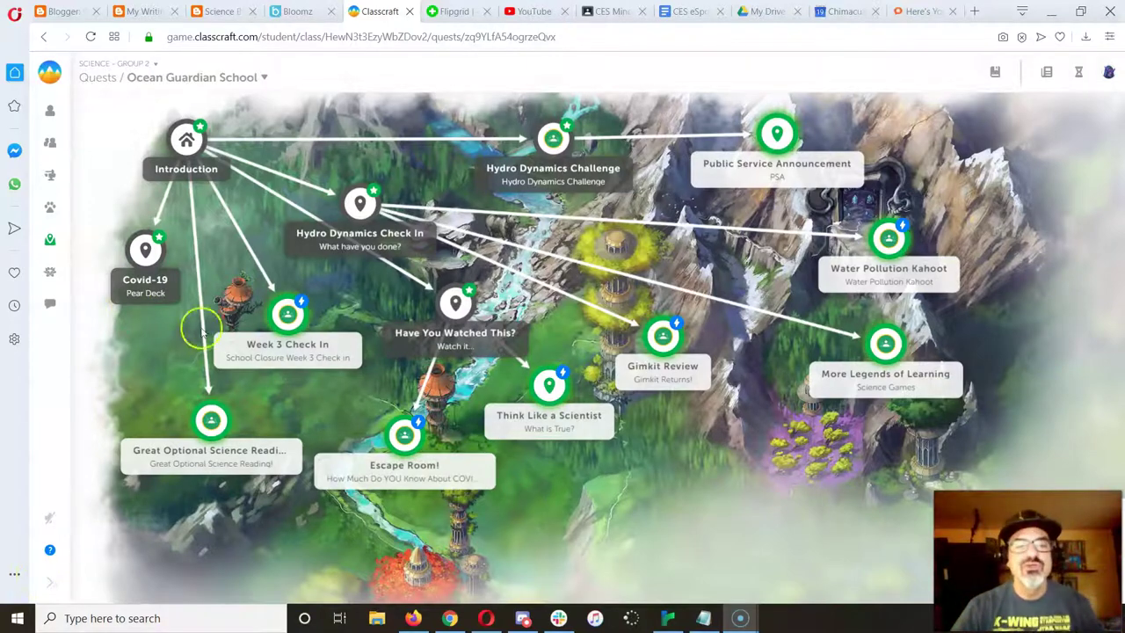
# Open the Hydro Dynamics Check In quest in Classcraft and read its task.
pyautogui.click(361, 249)
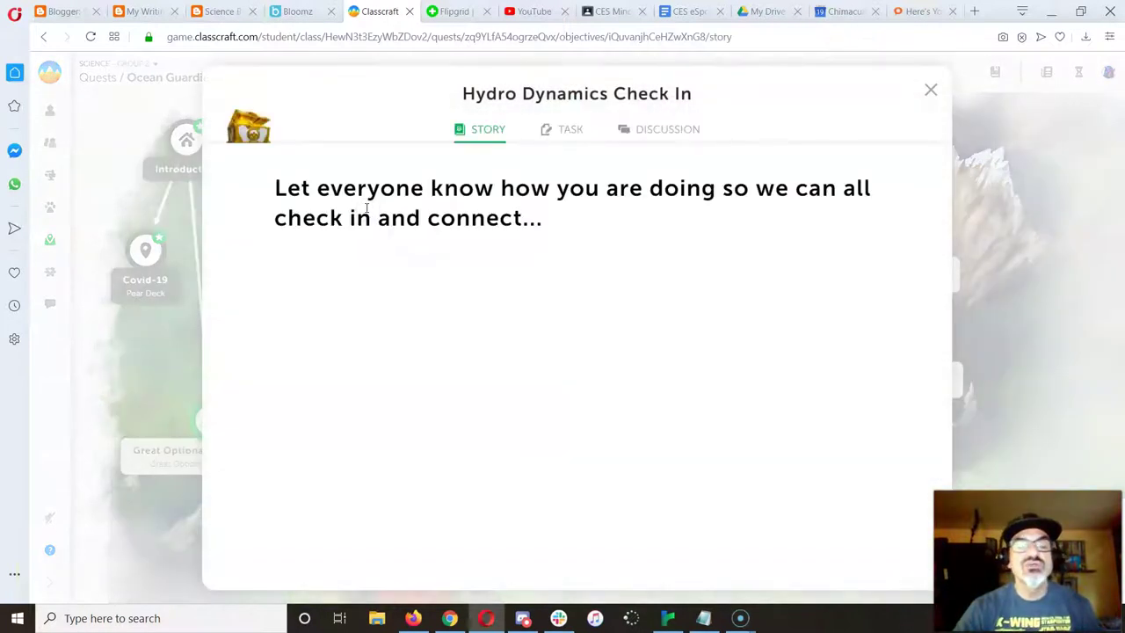
pyautogui.click(568, 130)
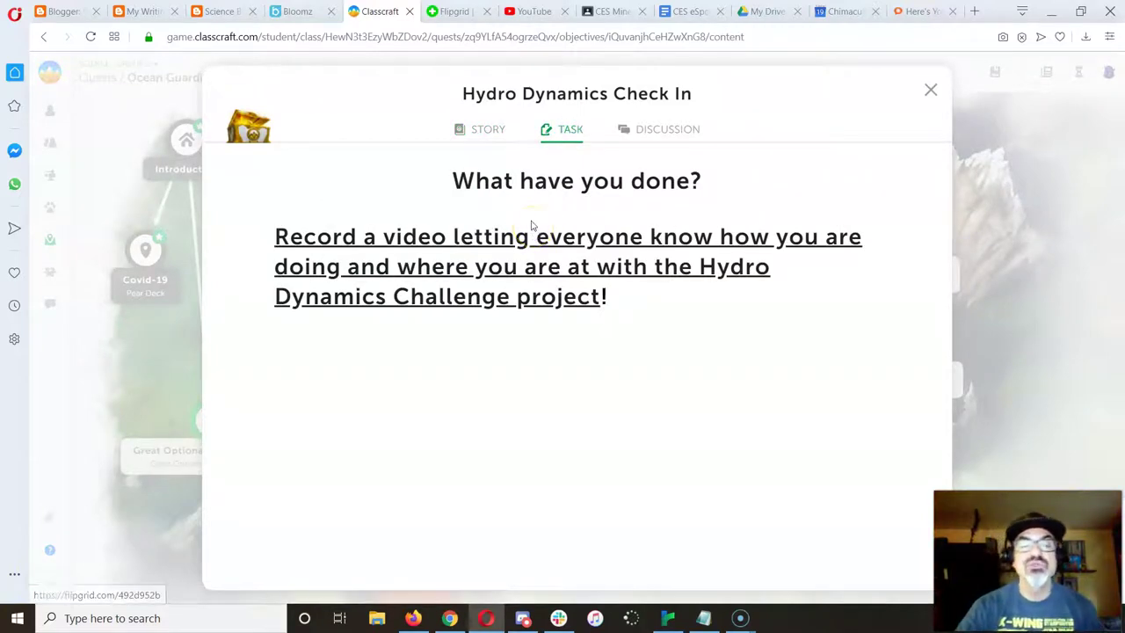
pyautogui.click(439, 11)
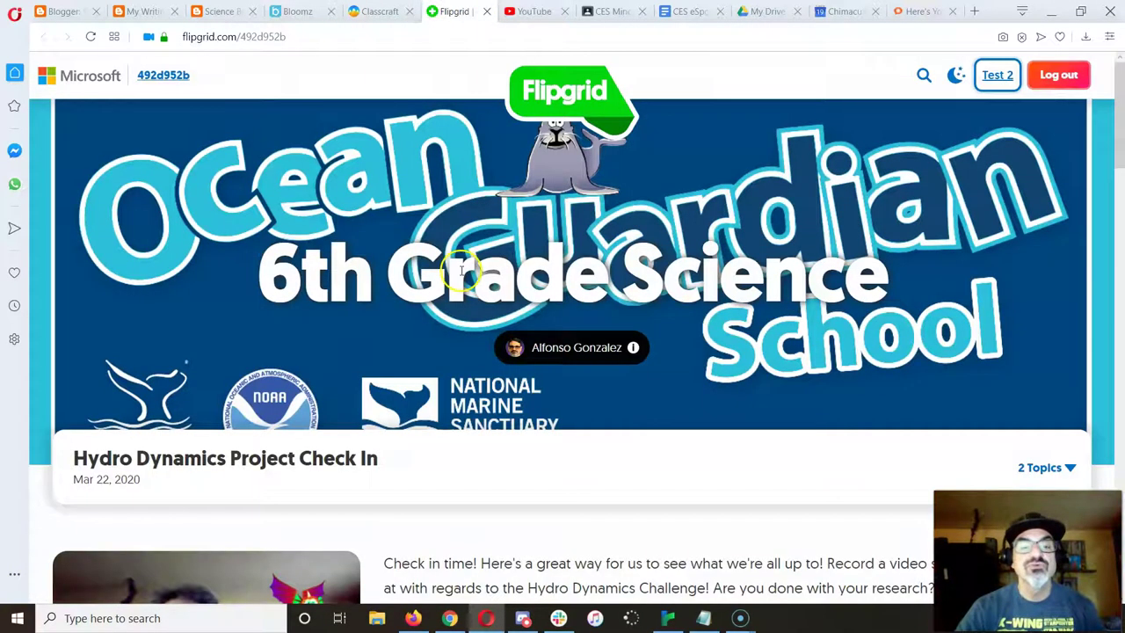
pyautogui.scroll(-1, 460, 271)
pyautogui.scroll(-3, 460, 271)
pyautogui.scroll(-2, 460, 272)
pyautogui.scroll(-1, 463, 276)
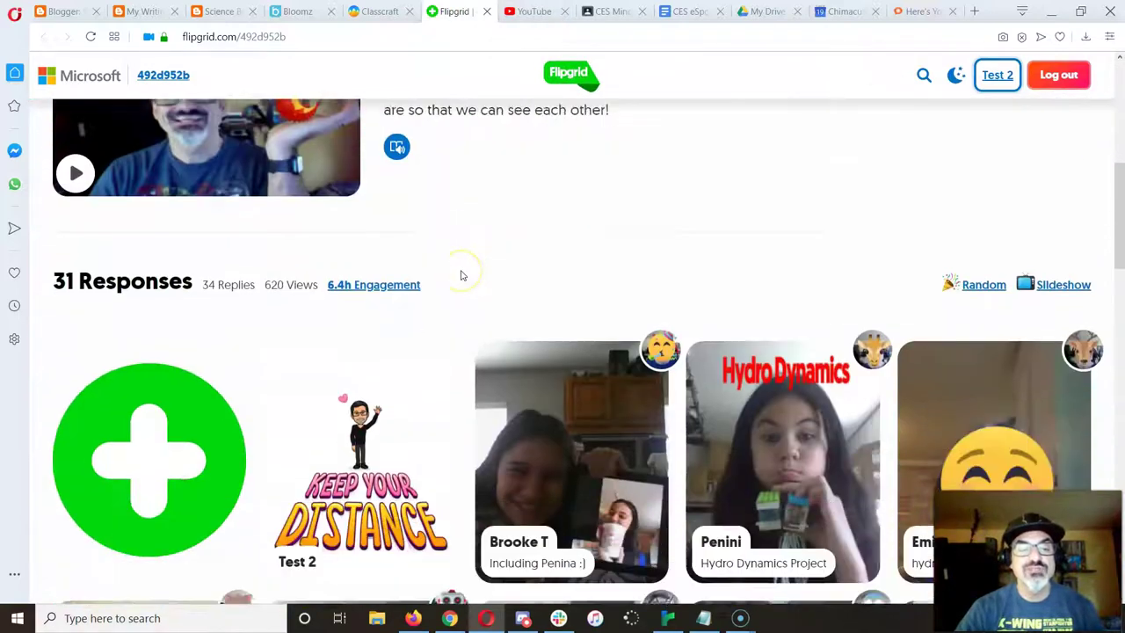
pyautogui.scroll(-1, 460, 275)
pyautogui.scroll(-1, 460, 275)
pyautogui.scroll(-2, 461, 275)
pyautogui.scroll(-3, 460, 275)
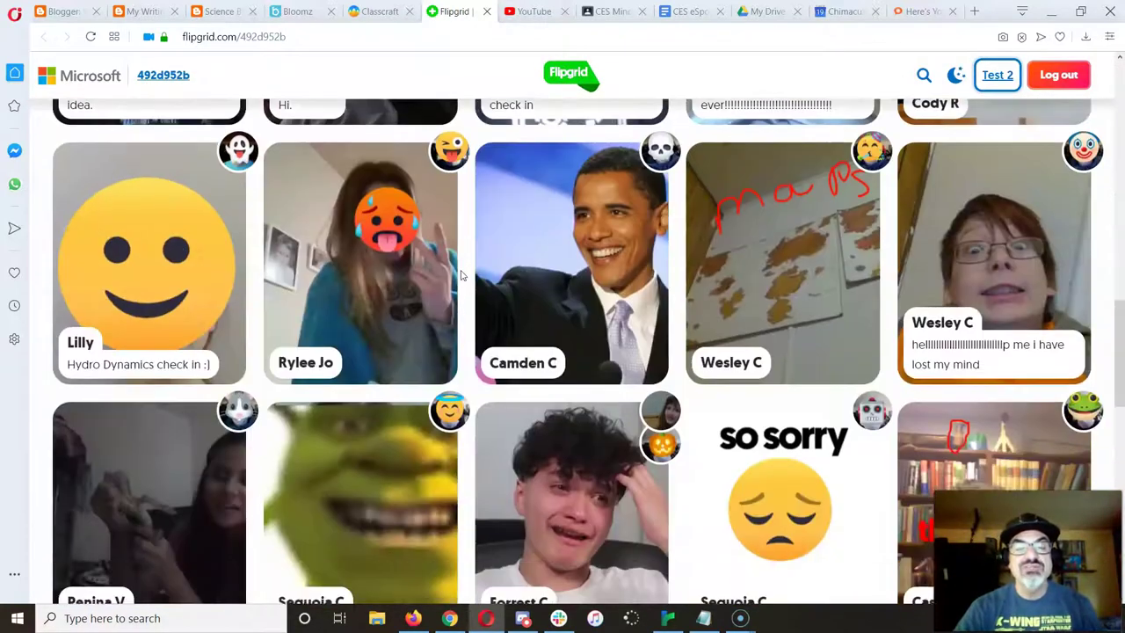
pyautogui.scroll(-3, 461, 275)
pyautogui.scroll(-3, 460, 275)
pyautogui.scroll(-1, 460, 275)
pyautogui.scroll(-2, 461, 275)
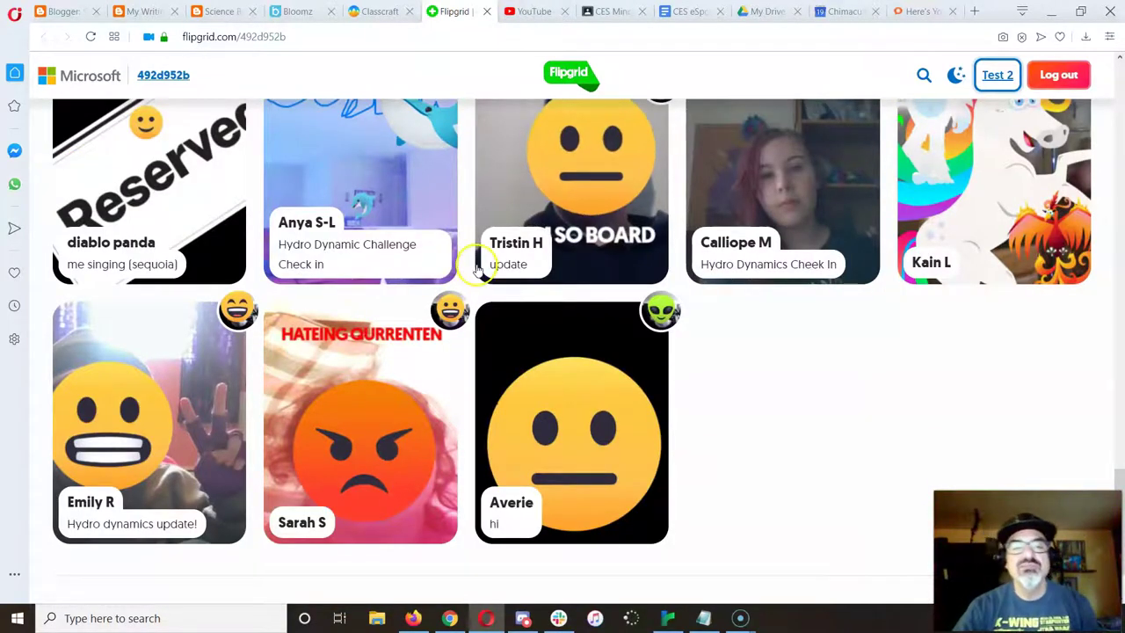
pyautogui.scroll(3, 474, 270)
pyautogui.scroll(3, 475, 270)
pyautogui.scroll(3, 514, 270)
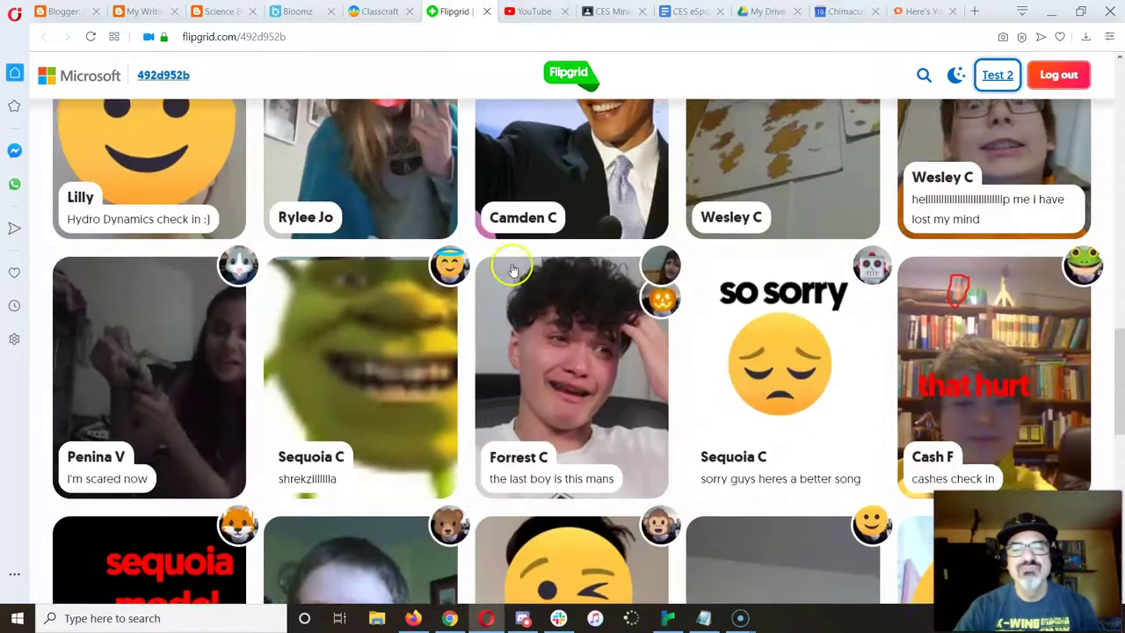
pyautogui.scroll(3, 513, 271)
pyautogui.scroll(3, 513, 271)
pyautogui.scroll(3, 513, 270)
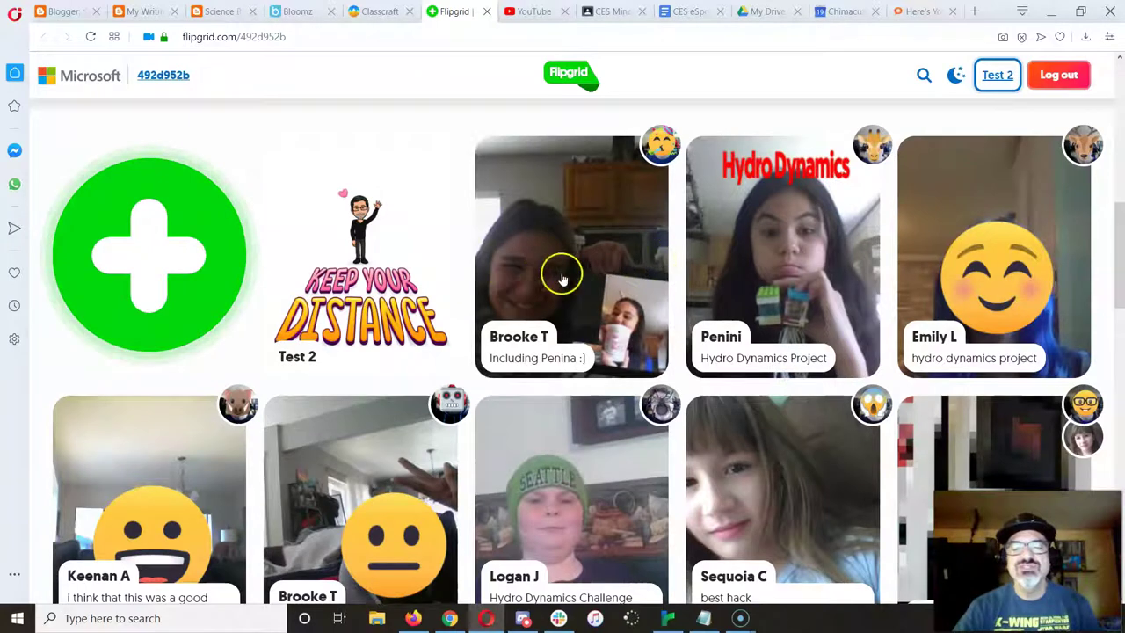
pyautogui.moveTo(782, 257)
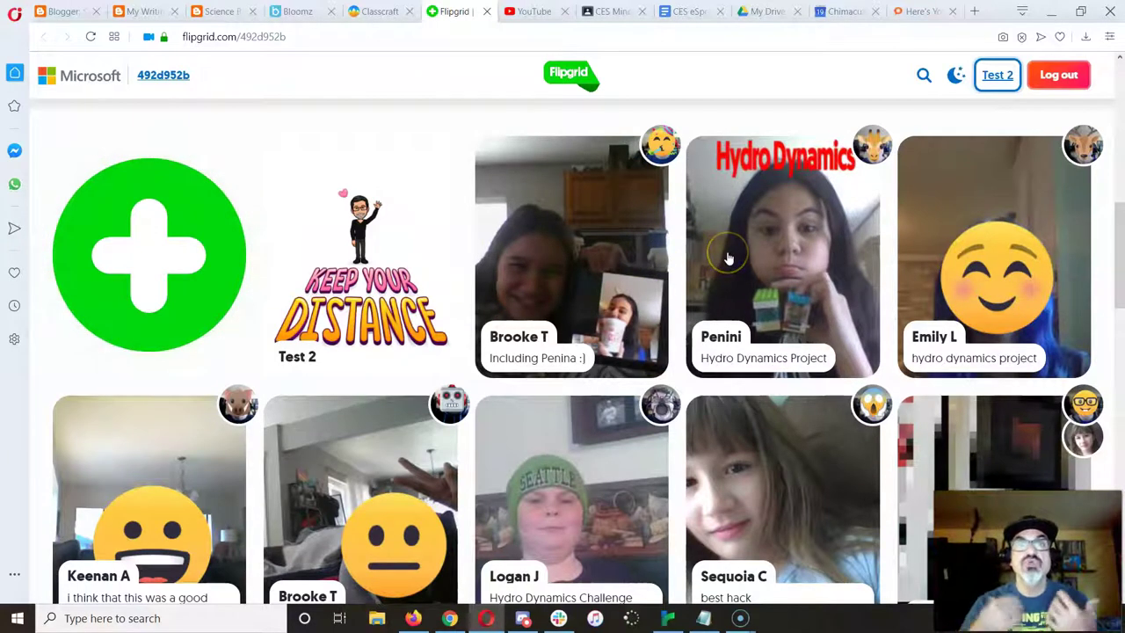
pyautogui.click(728, 256)
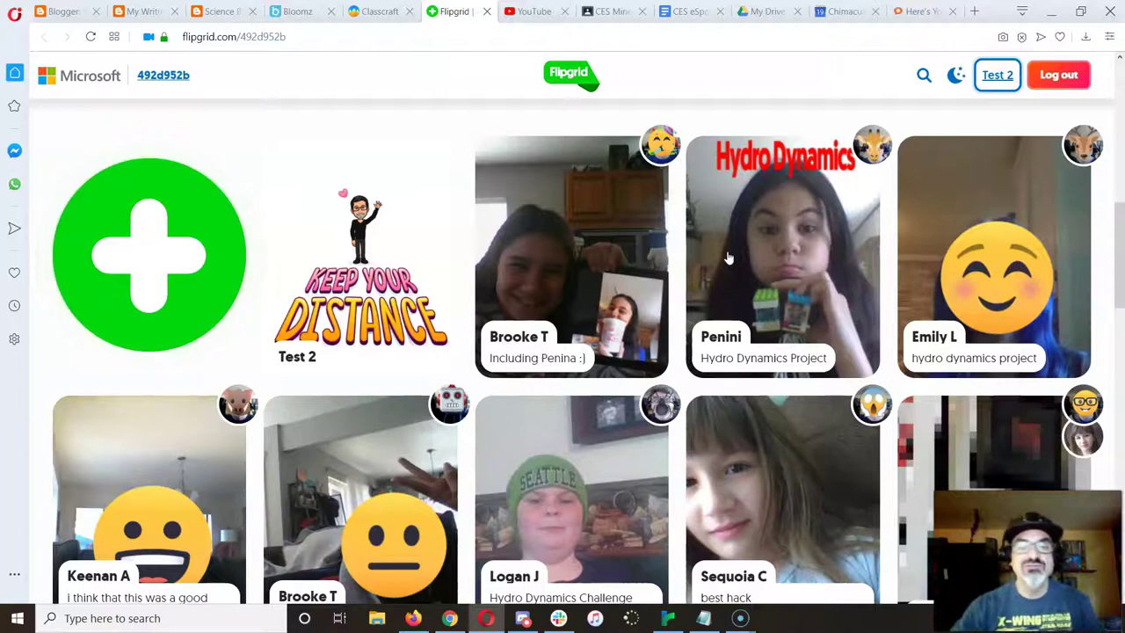
pyautogui.click(358, 289)
pyautogui.click(429, 325)
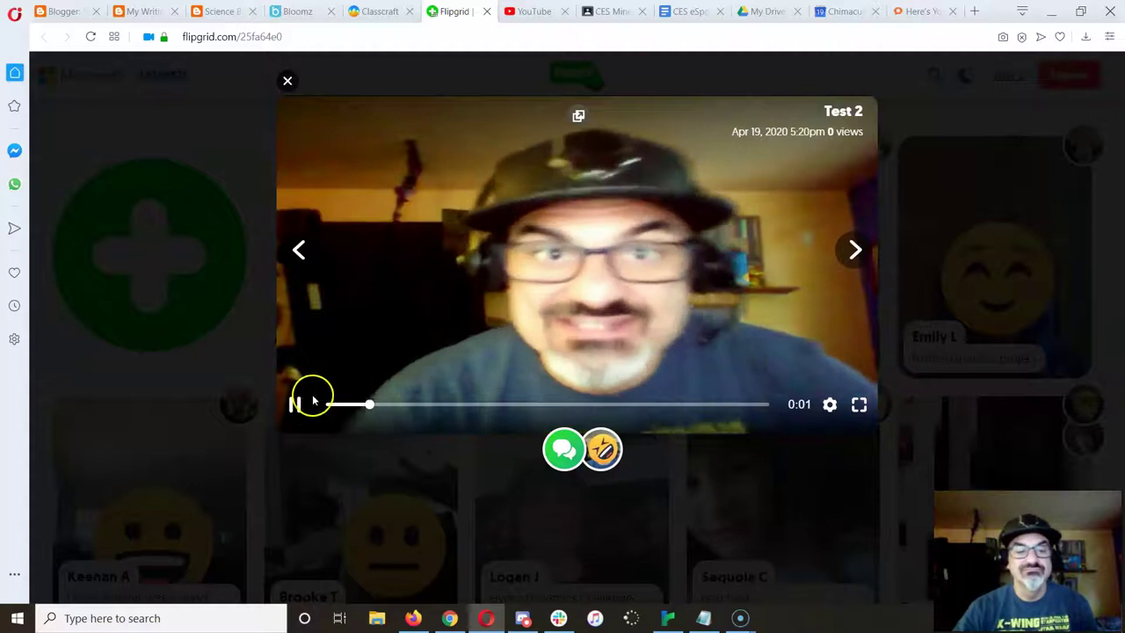
pyautogui.click(605, 443)
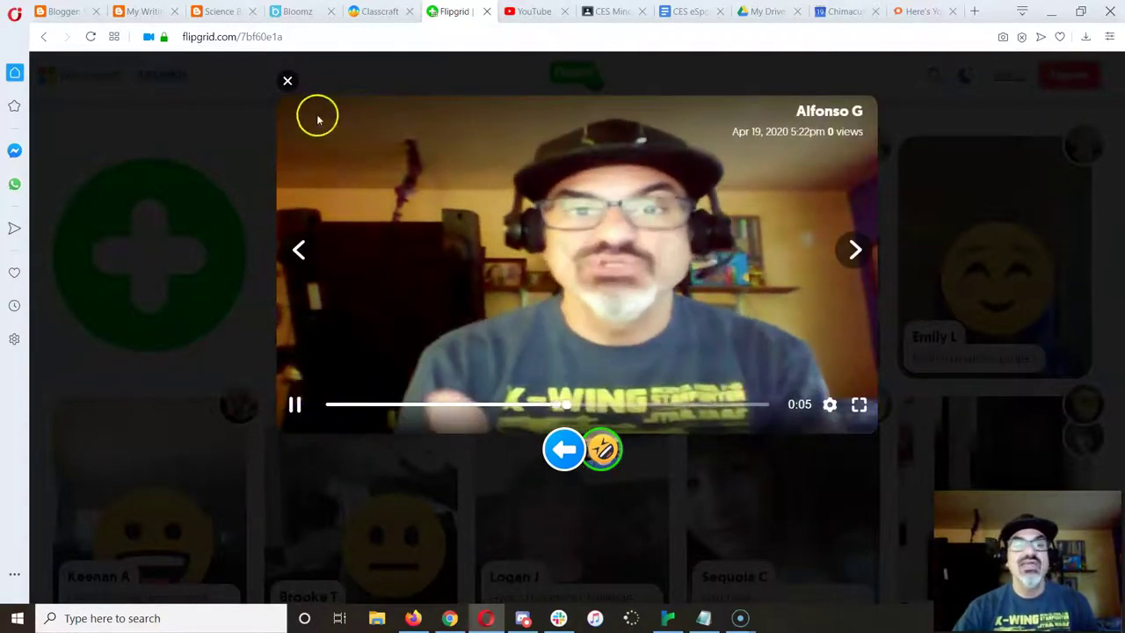
pyautogui.click(293, 406)
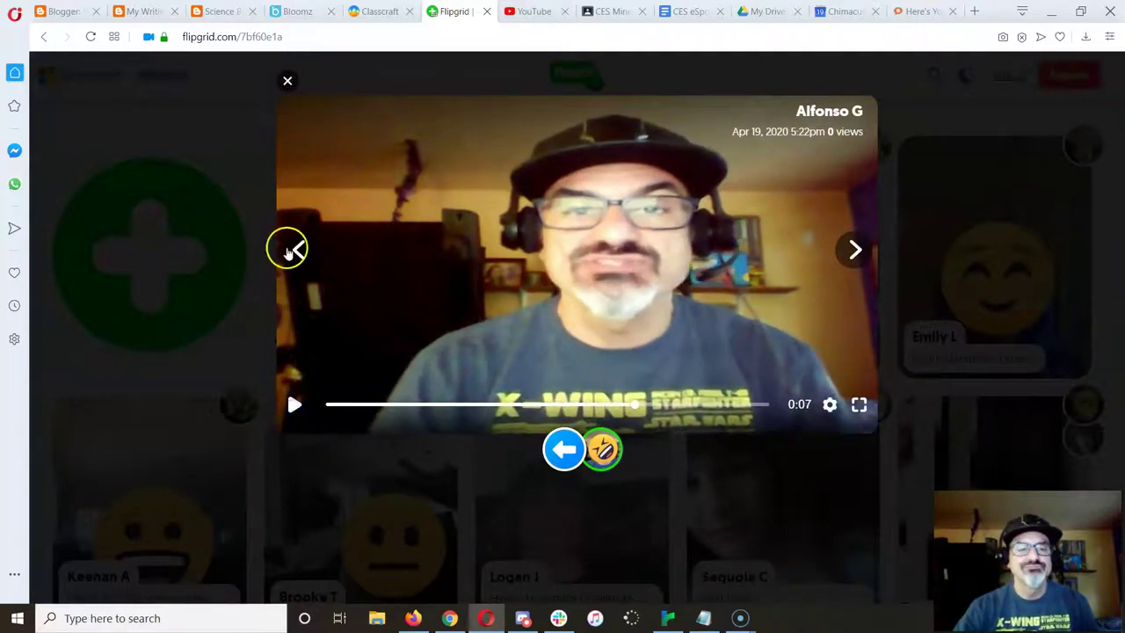
pyautogui.click(287, 83)
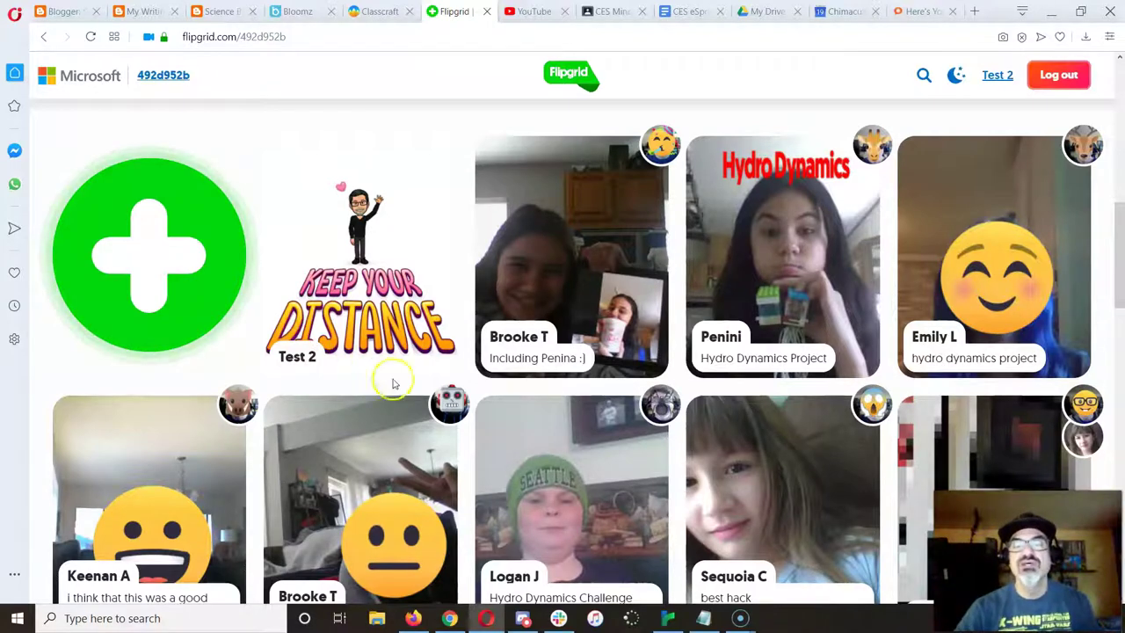
pyautogui.moveTo(782, 255)
pyautogui.scroll(10, 736, 275)
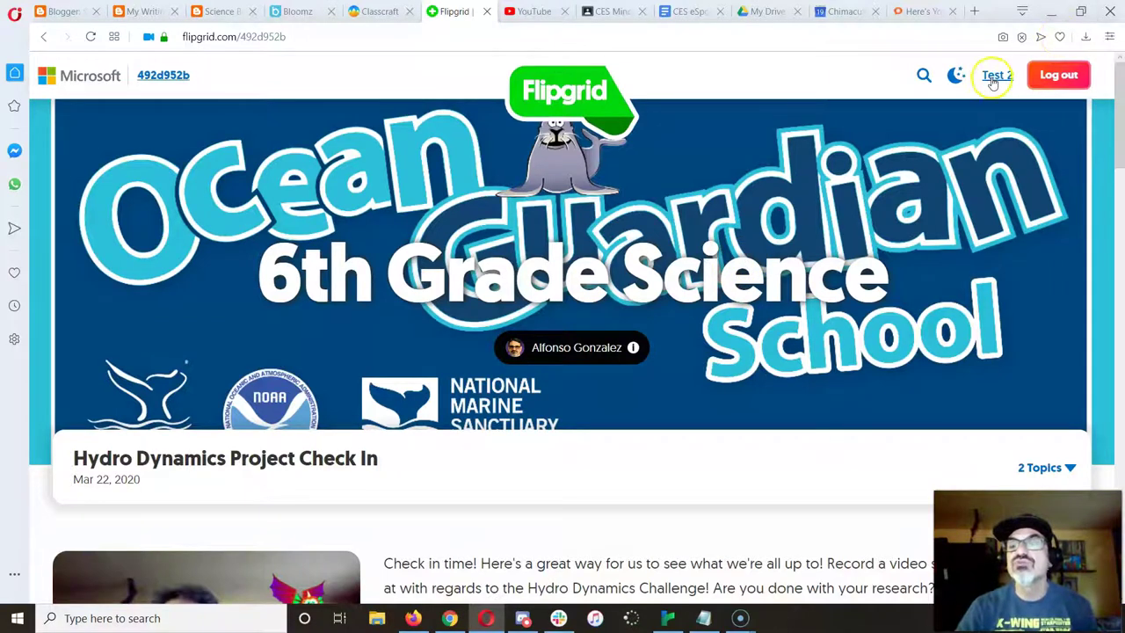
# Download the Hydro Dynamics Project Check In video from MyFlipgrid as an MP4.
pyautogui.click(991, 81)
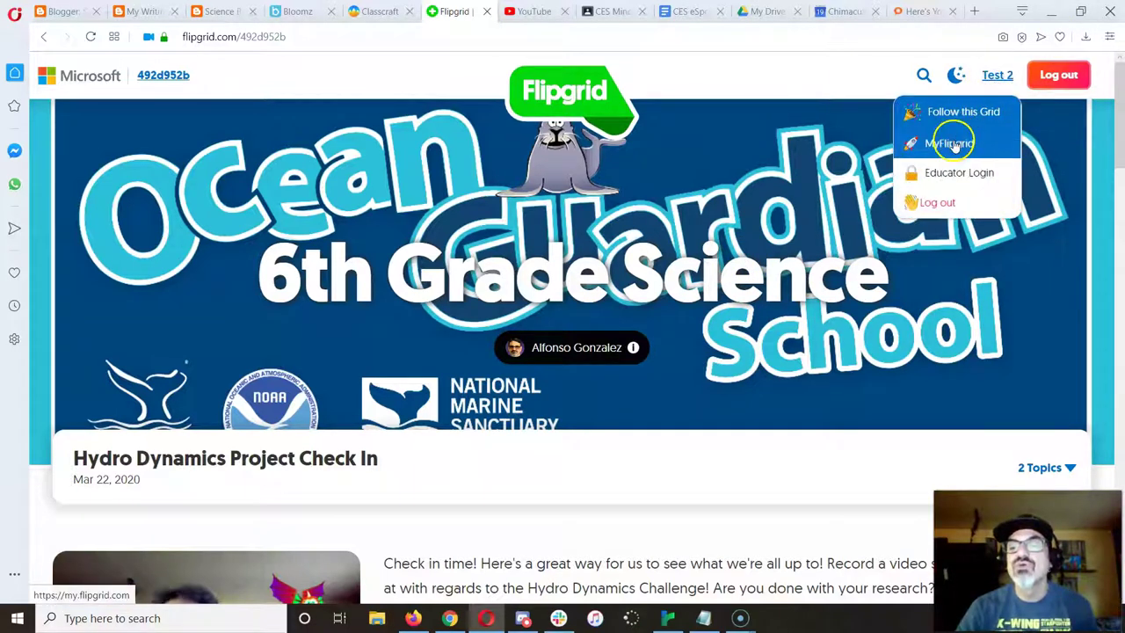
pyautogui.click(953, 145)
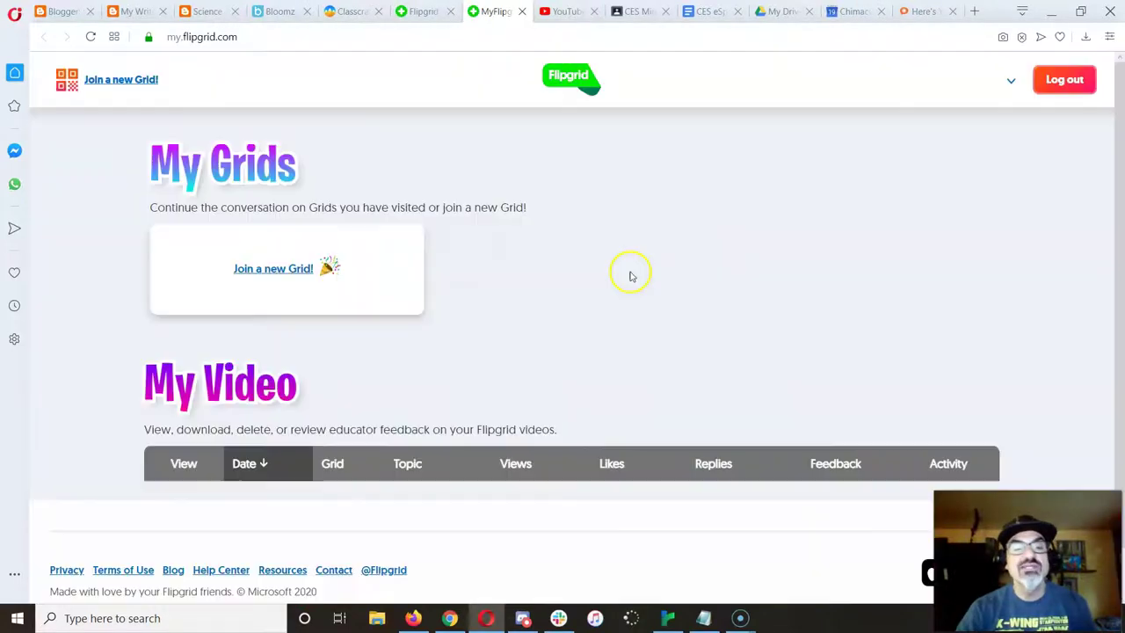
pyautogui.scroll(-2, 545, 321)
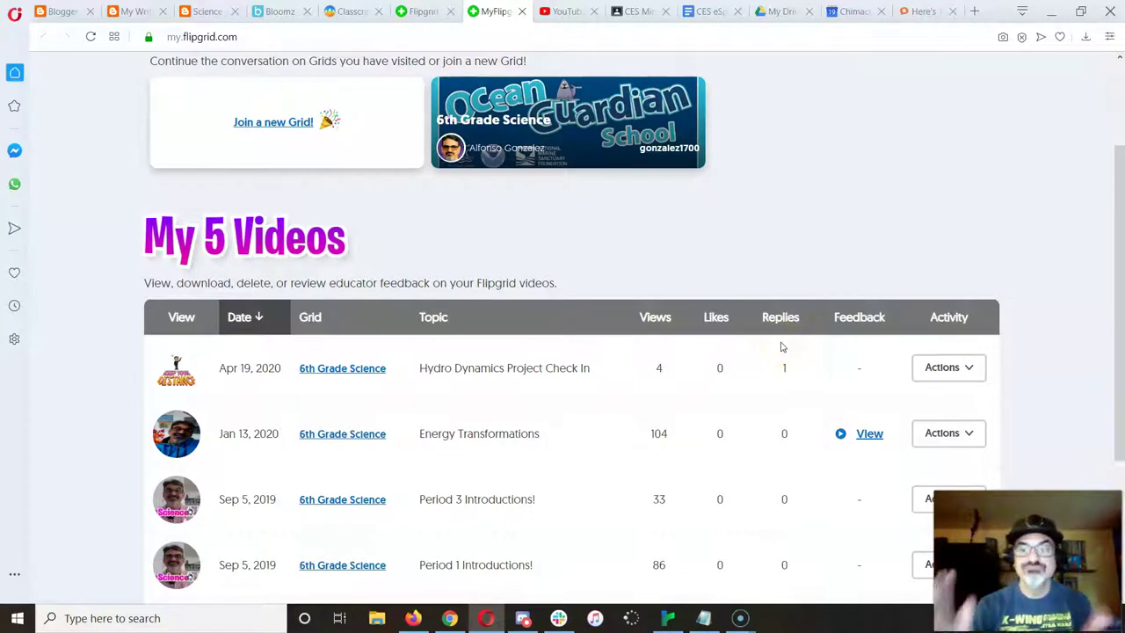
pyautogui.click(936, 367)
pyautogui.click(911, 400)
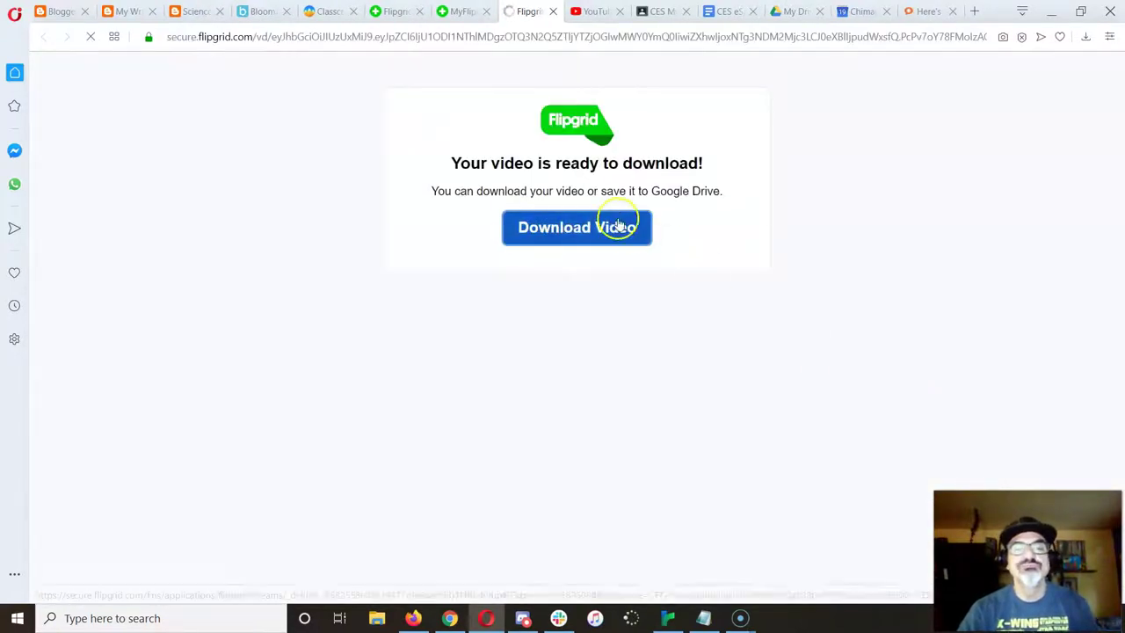
pyautogui.click(582, 227)
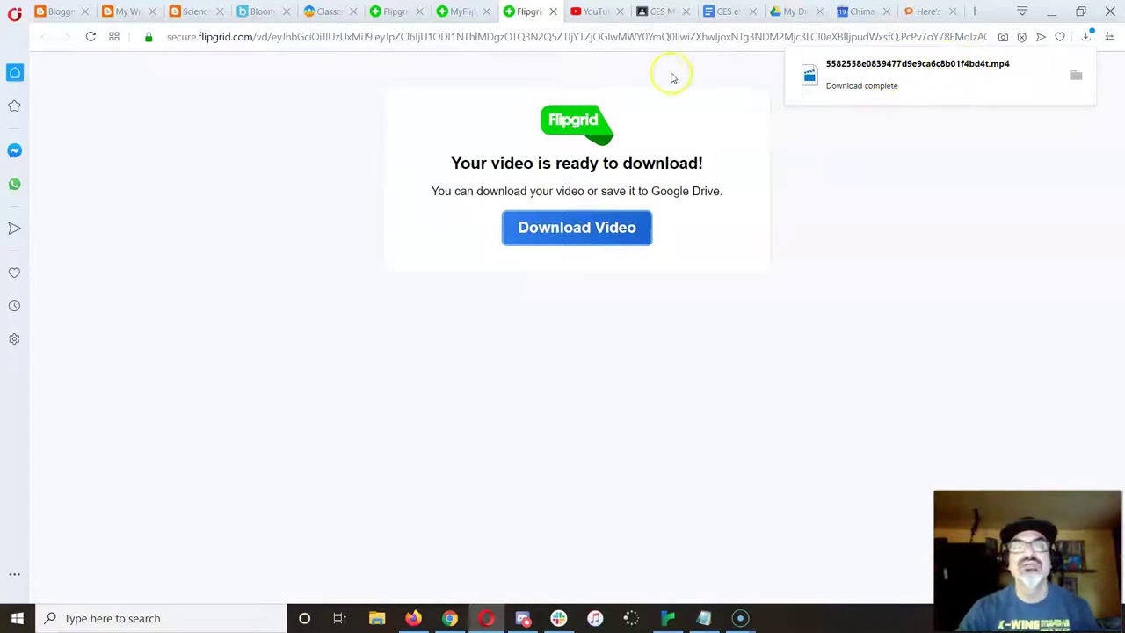
# Create the YouTube channel 'Test 2' using the account's own name and picture.
pyautogui.click(584, 12)
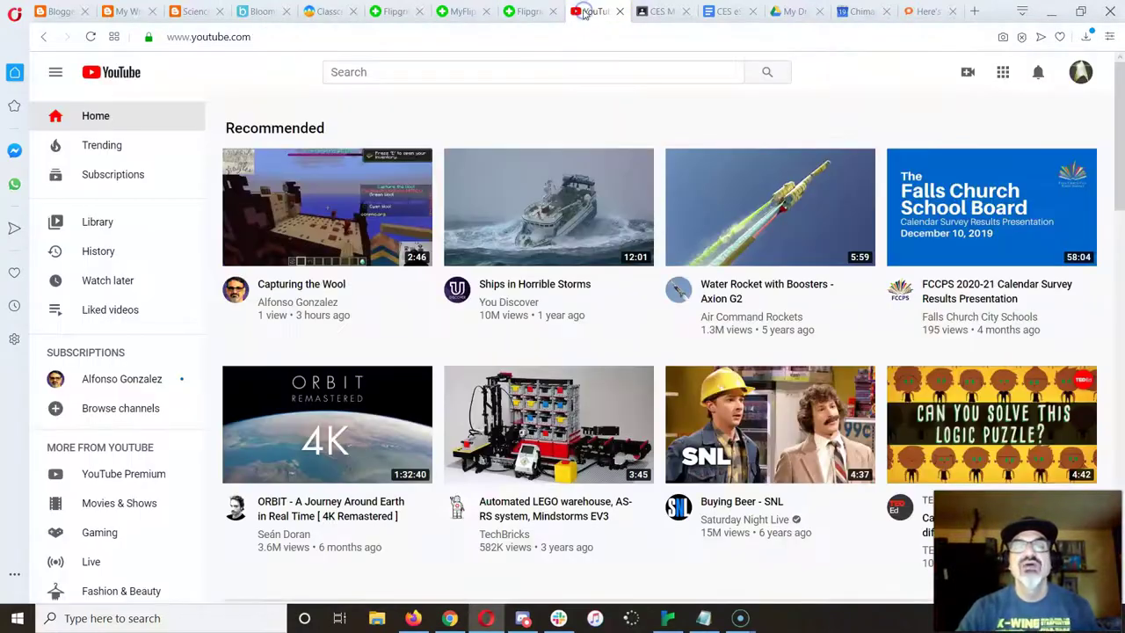
pyautogui.click(1080, 71)
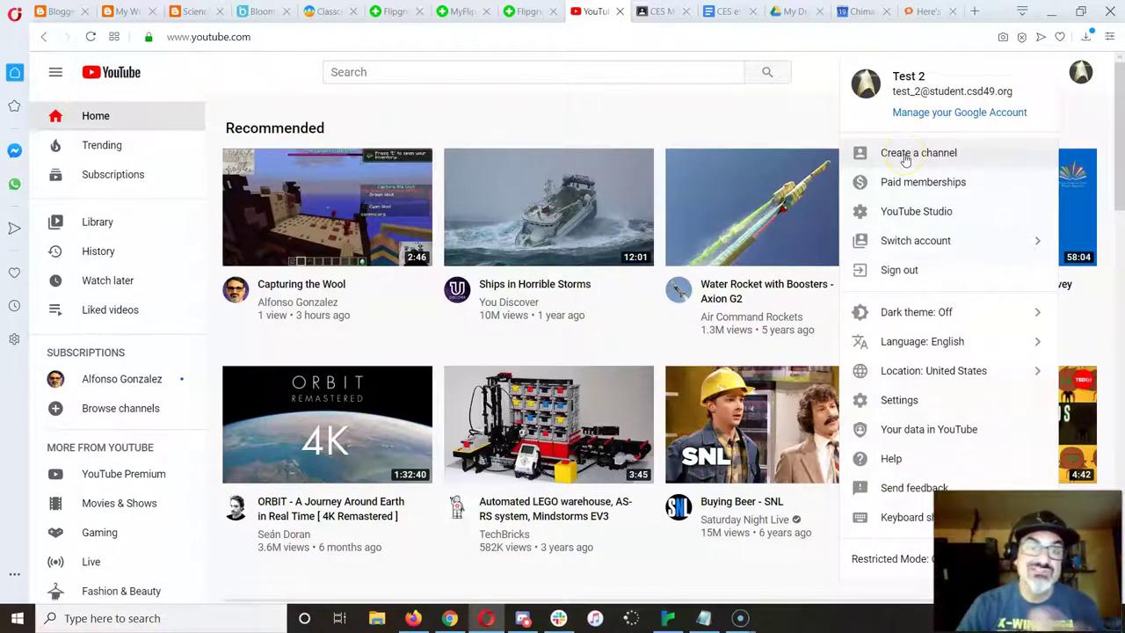
pyautogui.click(918, 152)
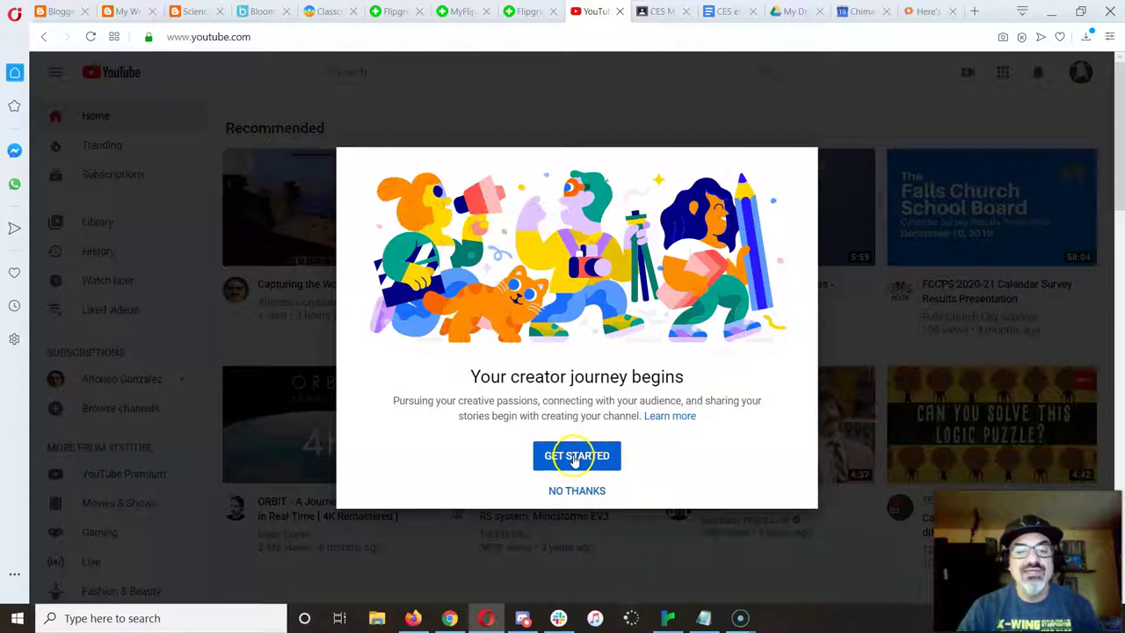
pyautogui.click(574, 457)
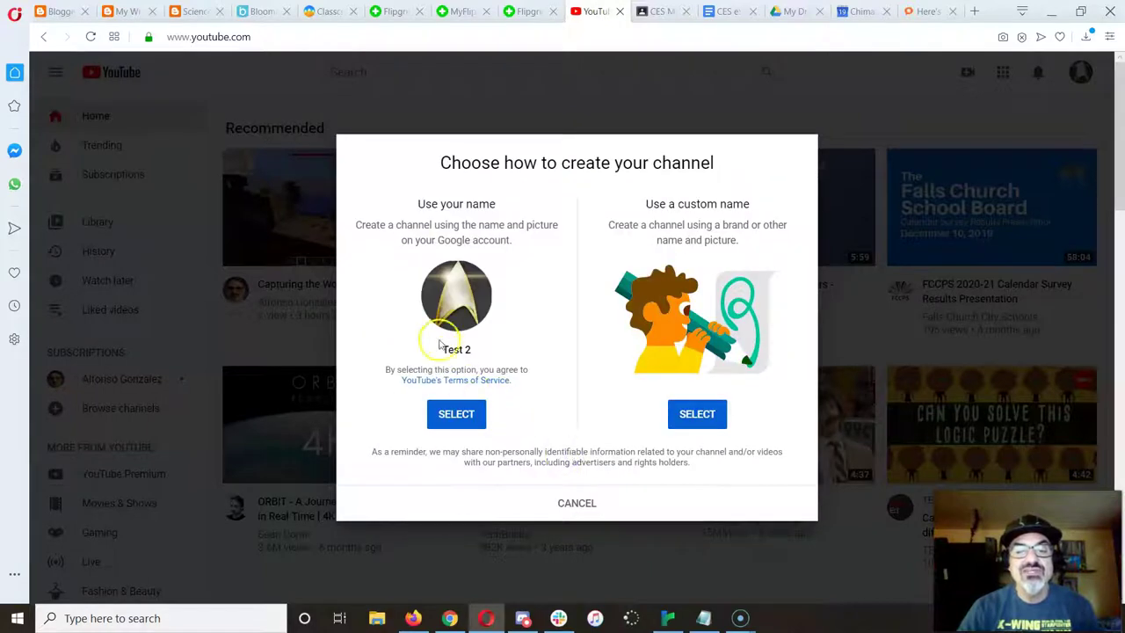
pyautogui.click(456, 414)
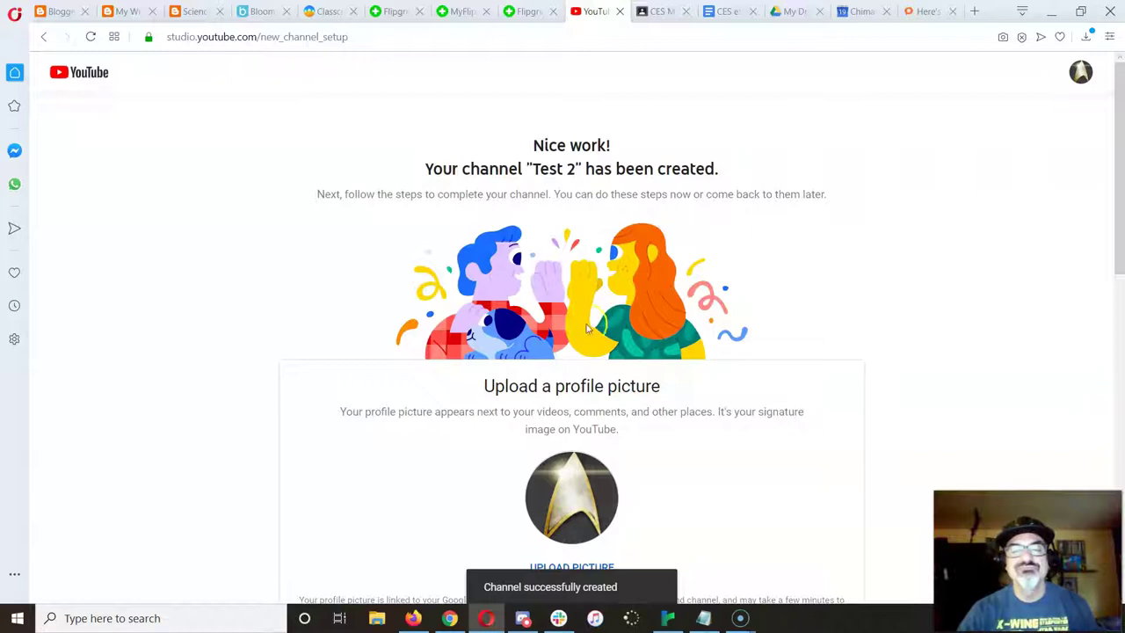
# Leave the picture, description and links blank and open the empty Test 2 channel page.
pyautogui.scroll(-1, 557, 376)
pyautogui.scroll(-2, 588, 376)
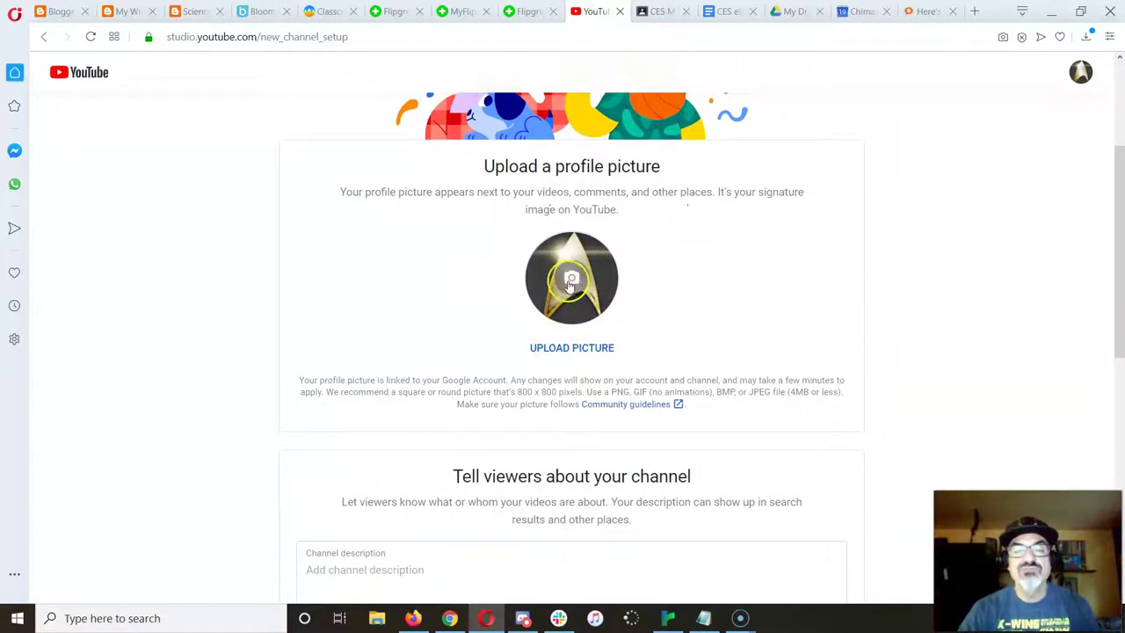
pyautogui.scroll(-1, 690, 279)
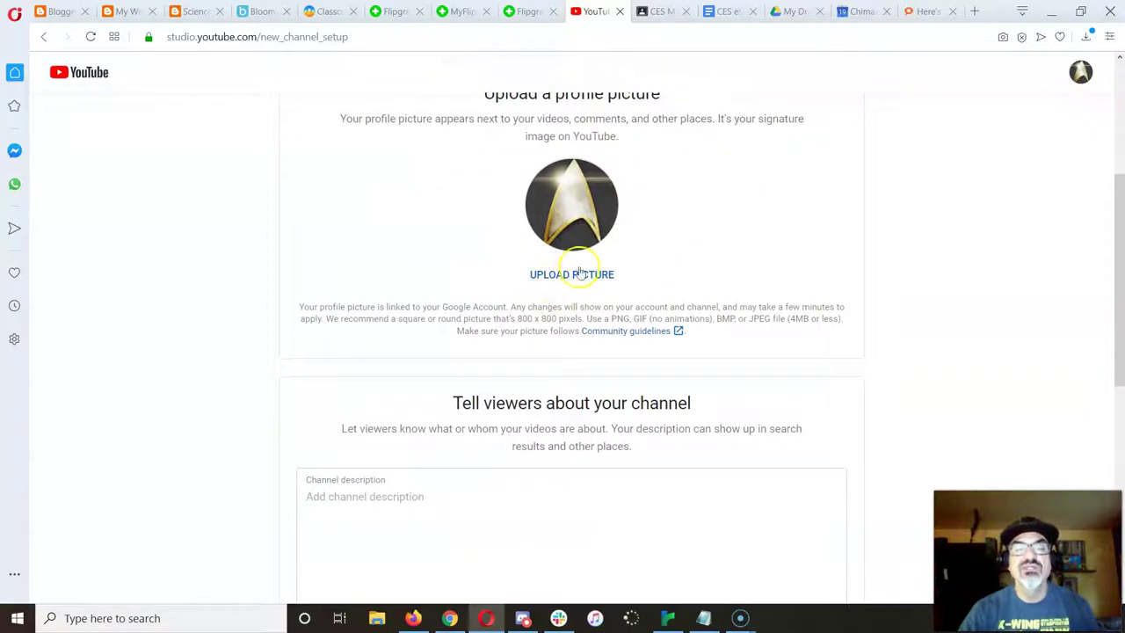
pyautogui.scroll(-1, 686, 251)
pyautogui.scroll(-2, 691, 255)
pyautogui.scroll(-2, 479, 299)
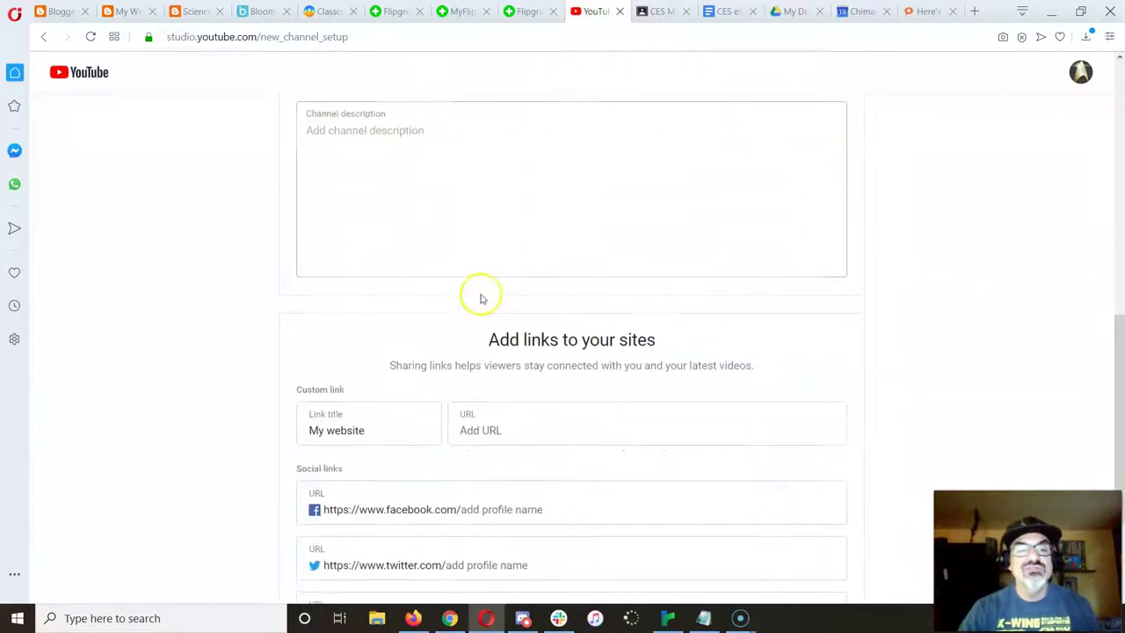
pyautogui.click(434, 226)
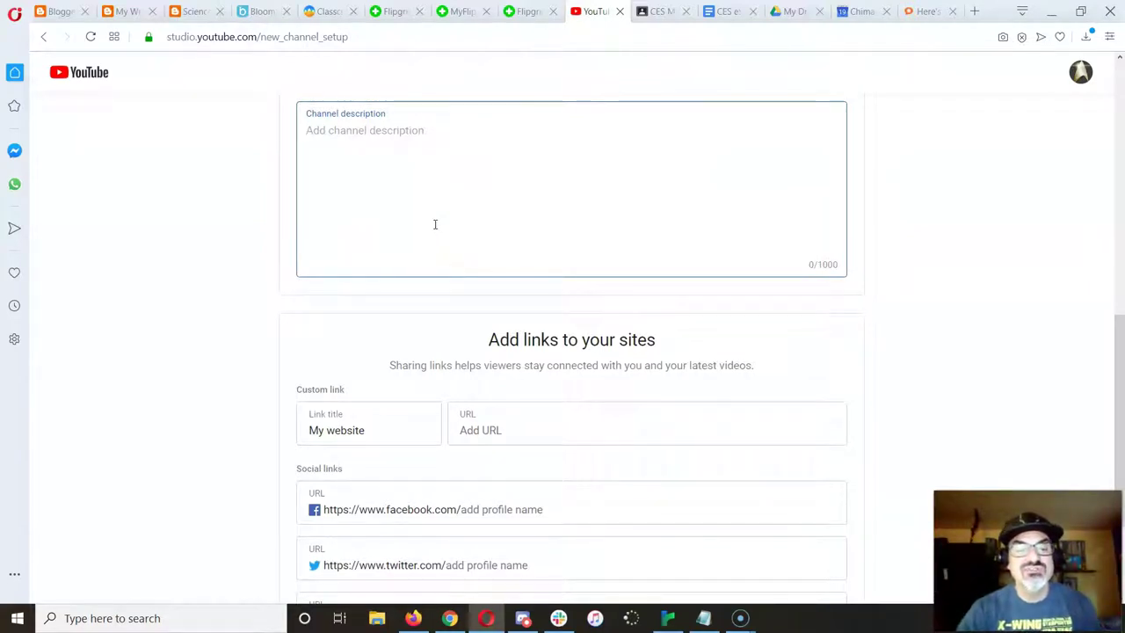
pyautogui.scroll(-1, 434, 224)
pyautogui.scroll(-1, 430, 236)
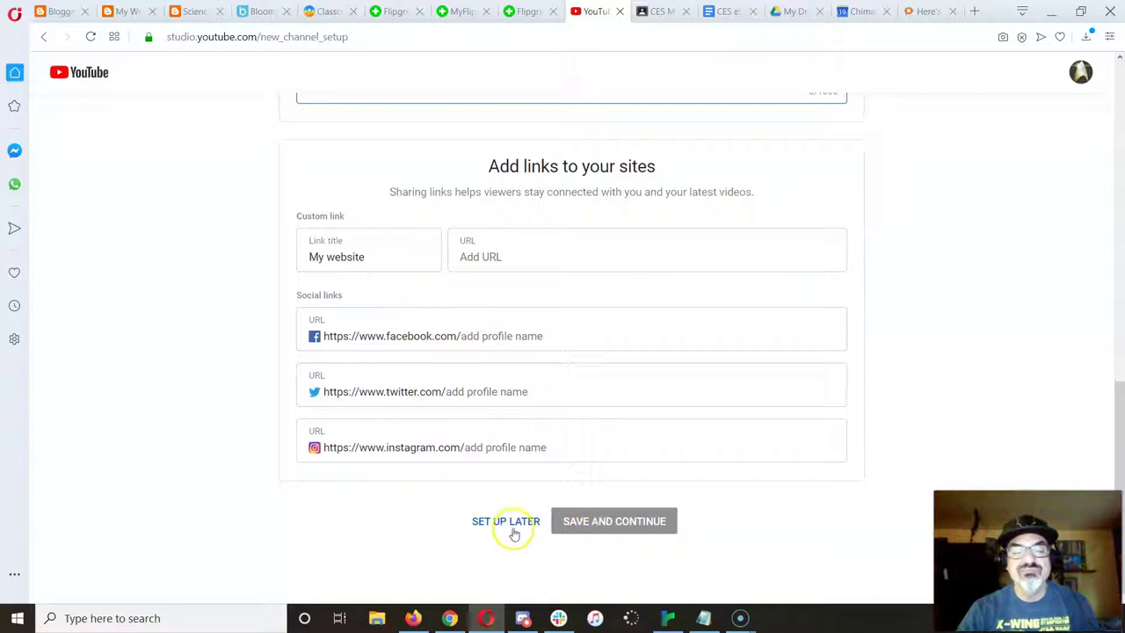
pyautogui.click(518, 520)
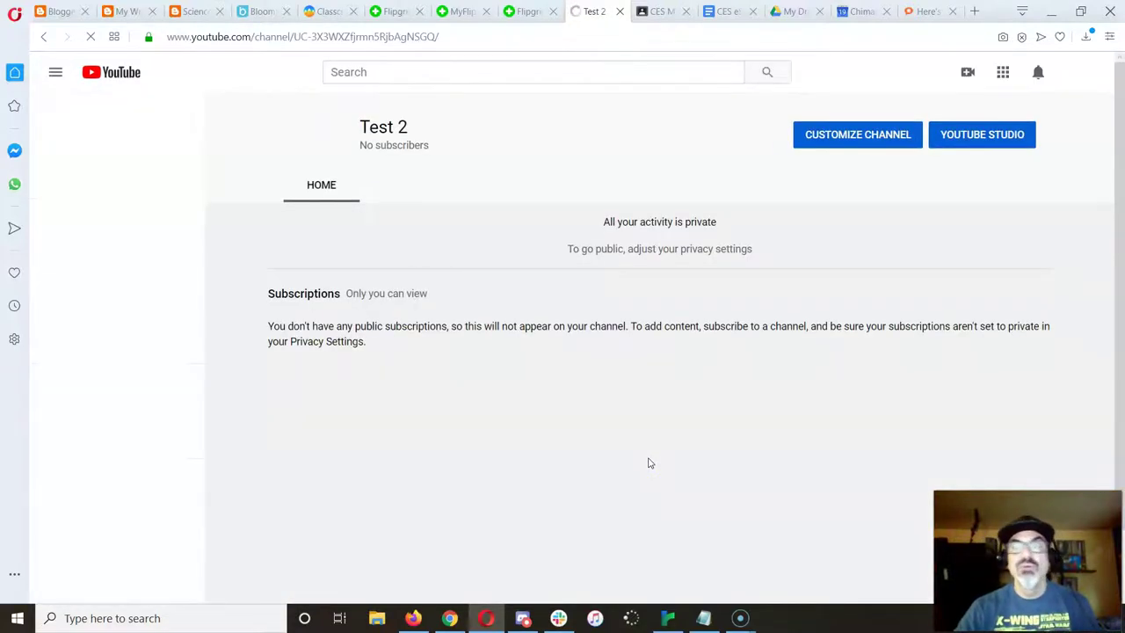
# Upload today's Flipgrid MP4 from the Downloads folder to YouTube Studio.
pyautogui.click(968, 72)
pyautogui.click(979, 107)
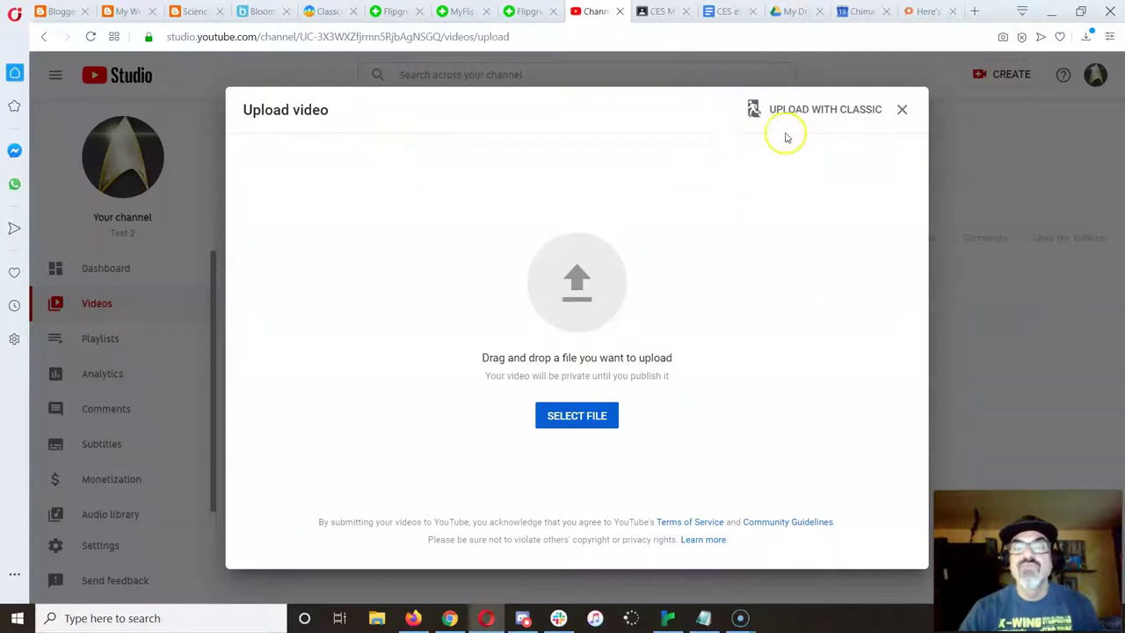
pyautogui.click(578, 418)
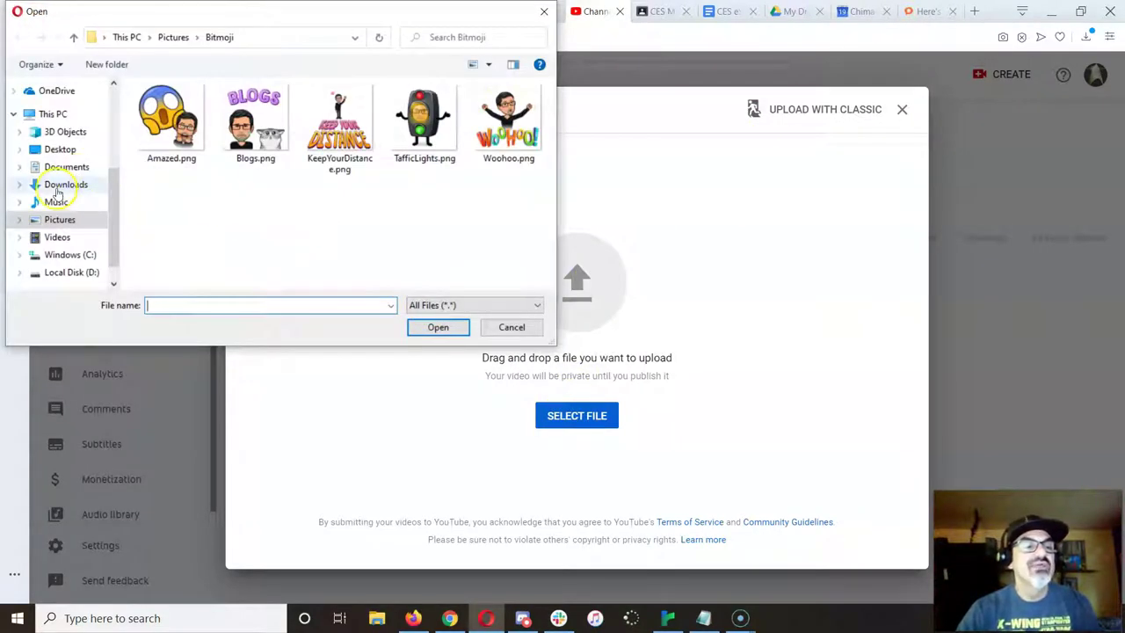
pyautogui.click(60, 185)
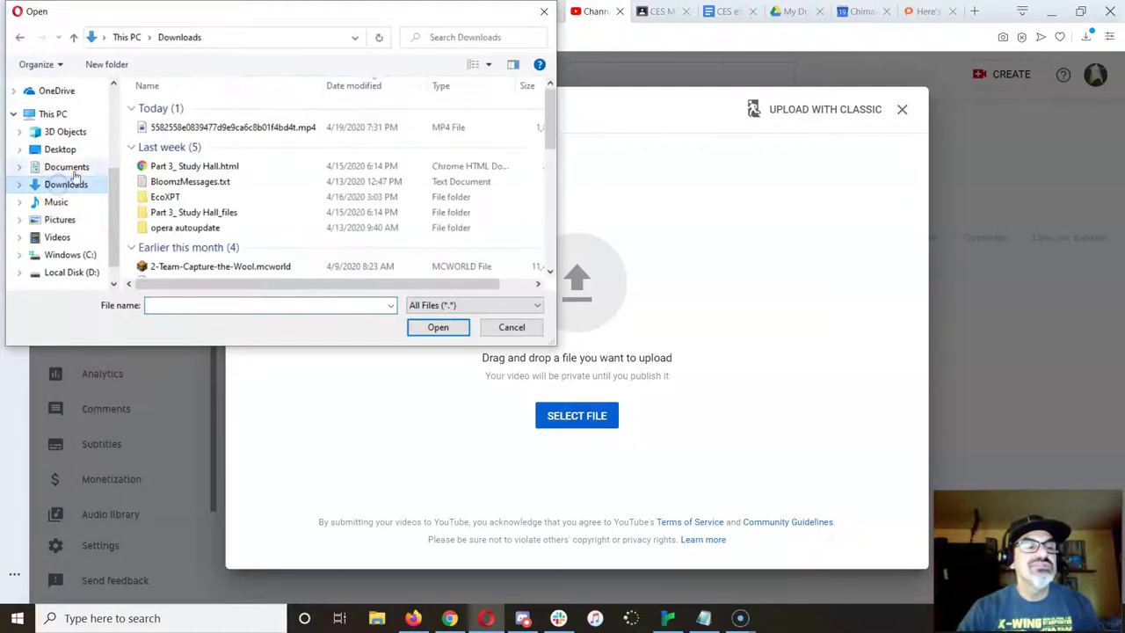
pyautogui.click(184, 127)
pyautogui.click(437, 329)
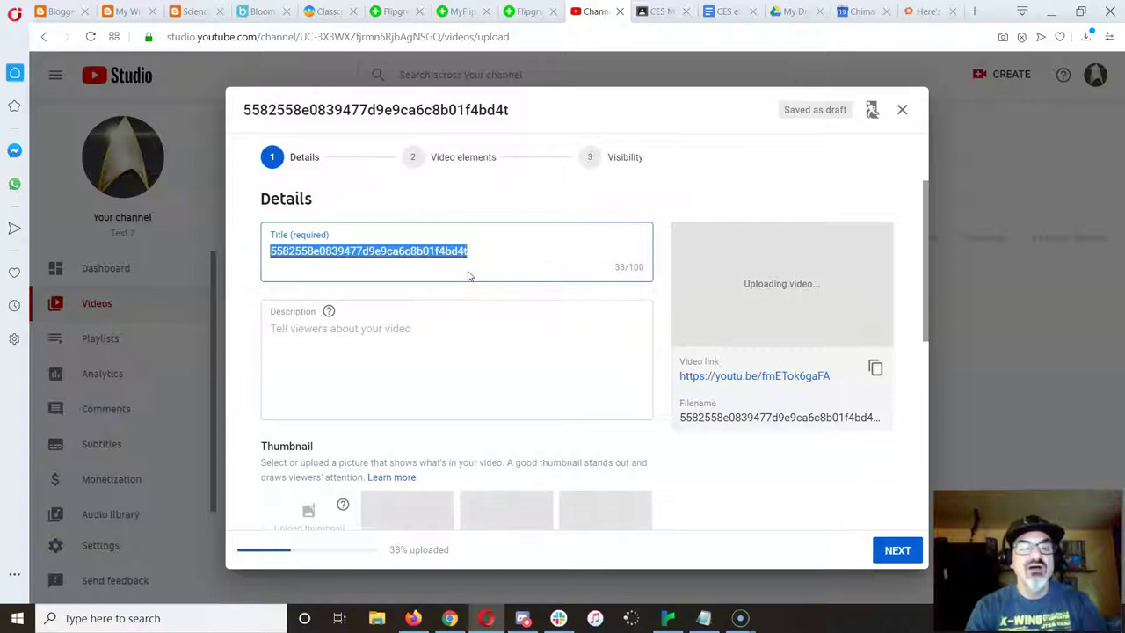
# Title the video 'Cleaning Up Rivers' and describe it as a solution to river trash reaching the ocean.
pyautogui.click(476, 271)
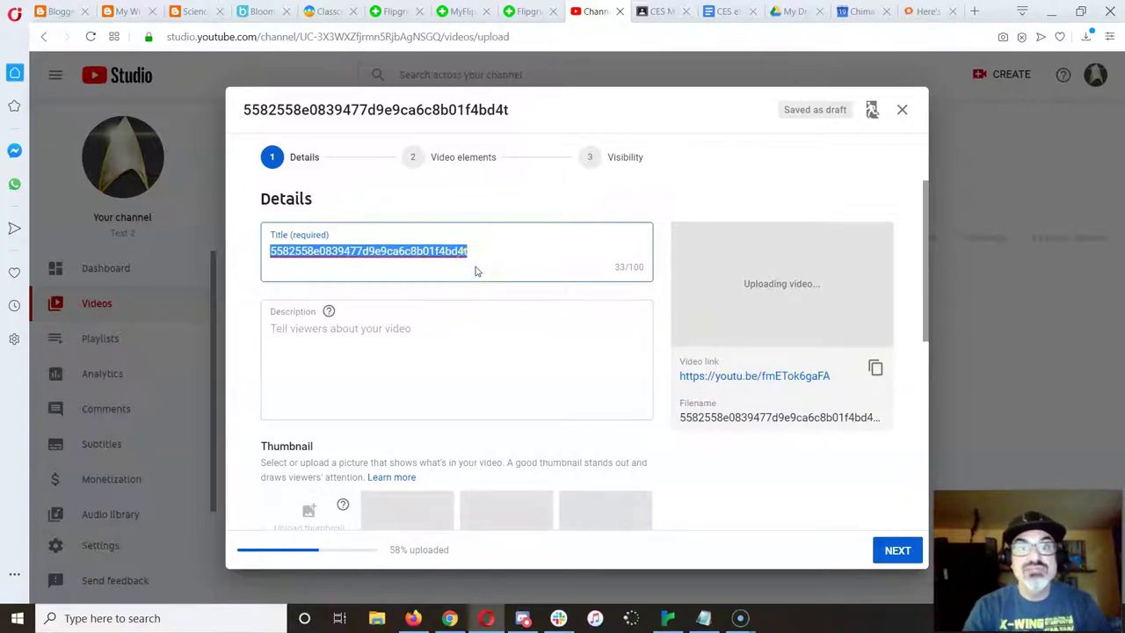
pyautogui.write('Cleani')
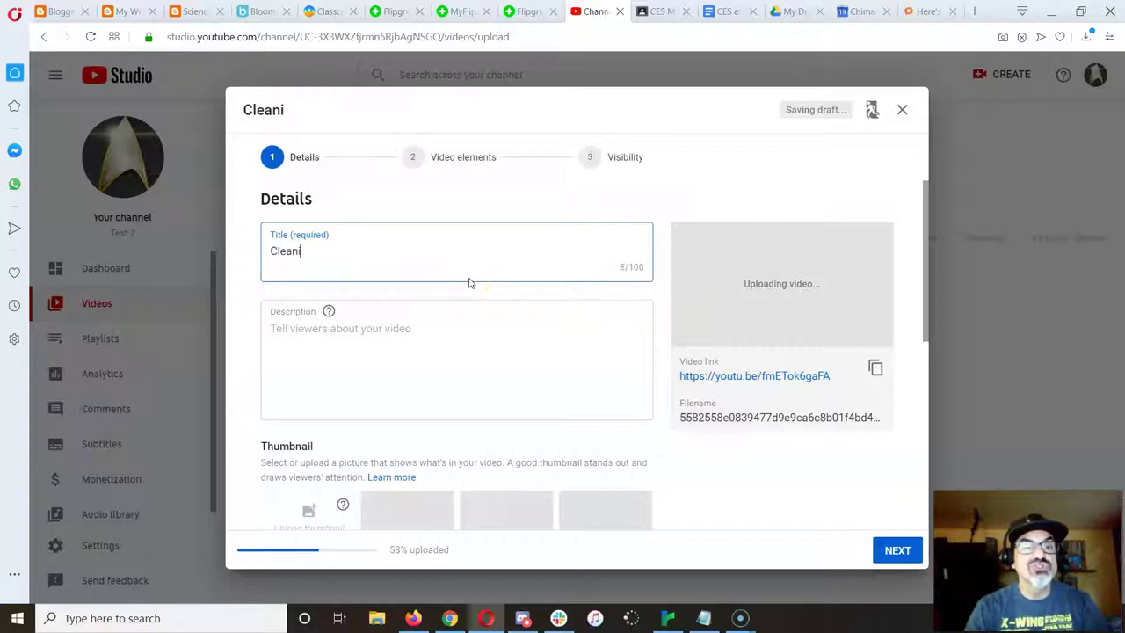
pyautogui.write('ng Up Rivers')
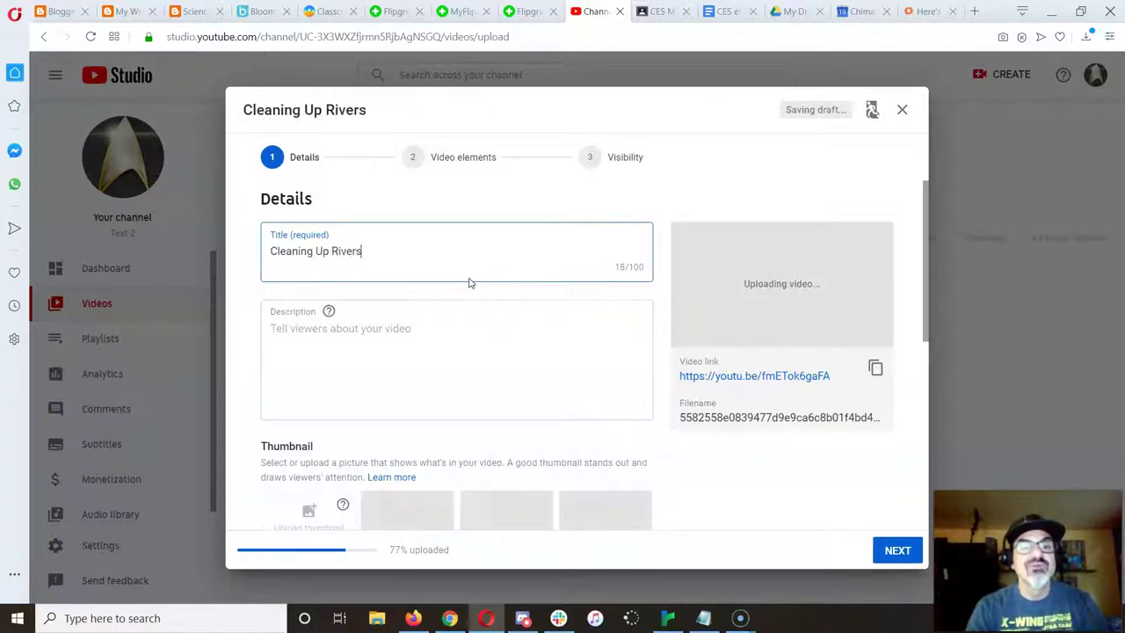
pyautogui.click(436, 322)
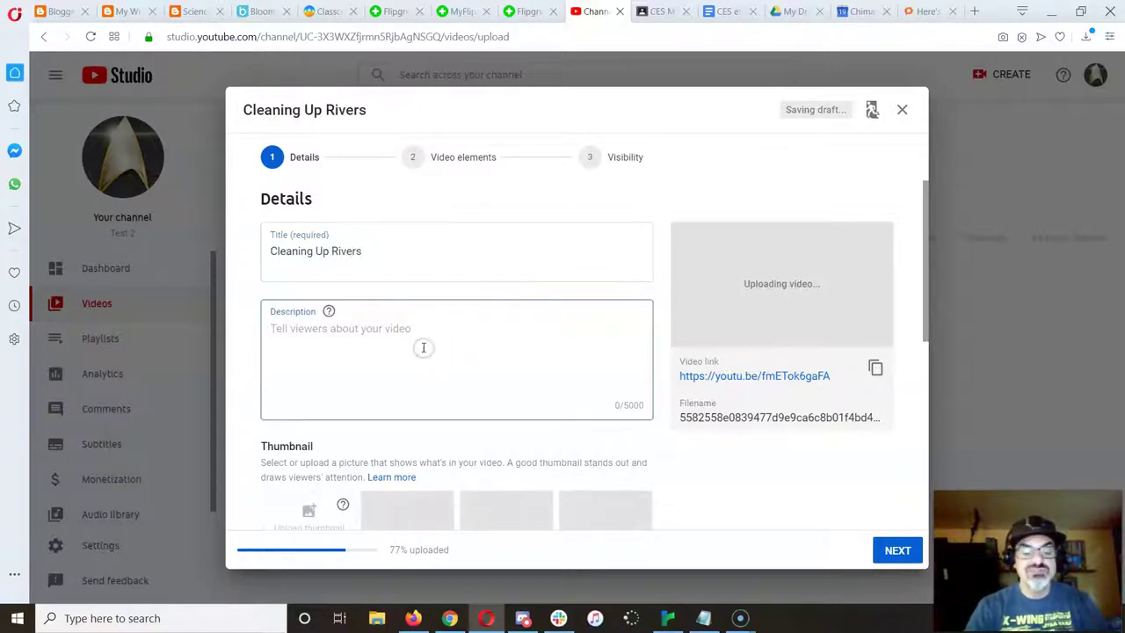
pyautogui.write('This is my ')
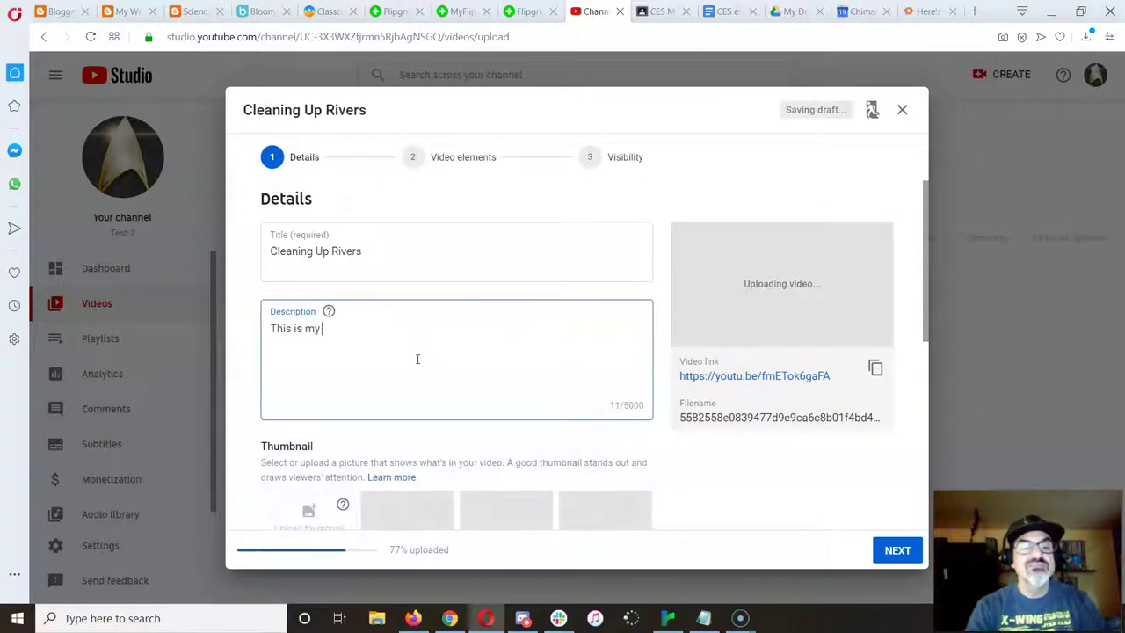
pyautogui.write('solution to teh')
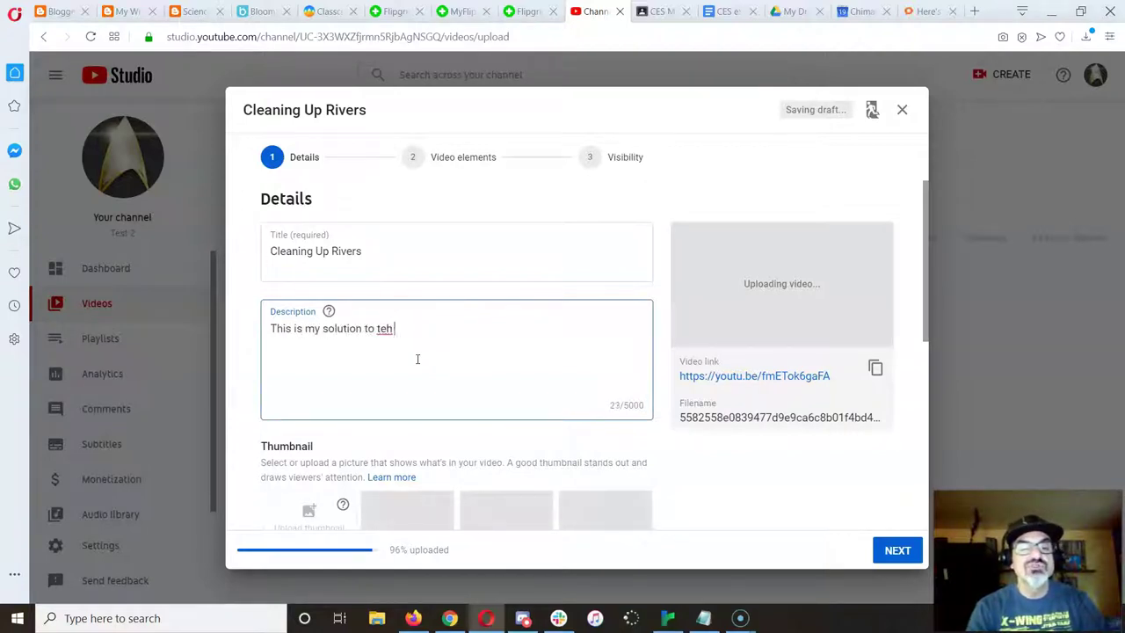
pyautogui.write(' prob')
pyautogui.press('BackSpace')
pyautogui.press('BackSpace')
pyautogui.press('BackSpace')
pyautogui.press('BackSpace')
pyautogui.press('BackSpace')
pyautogui.press('BackSpace')
pyautogui.press('BackSpace')
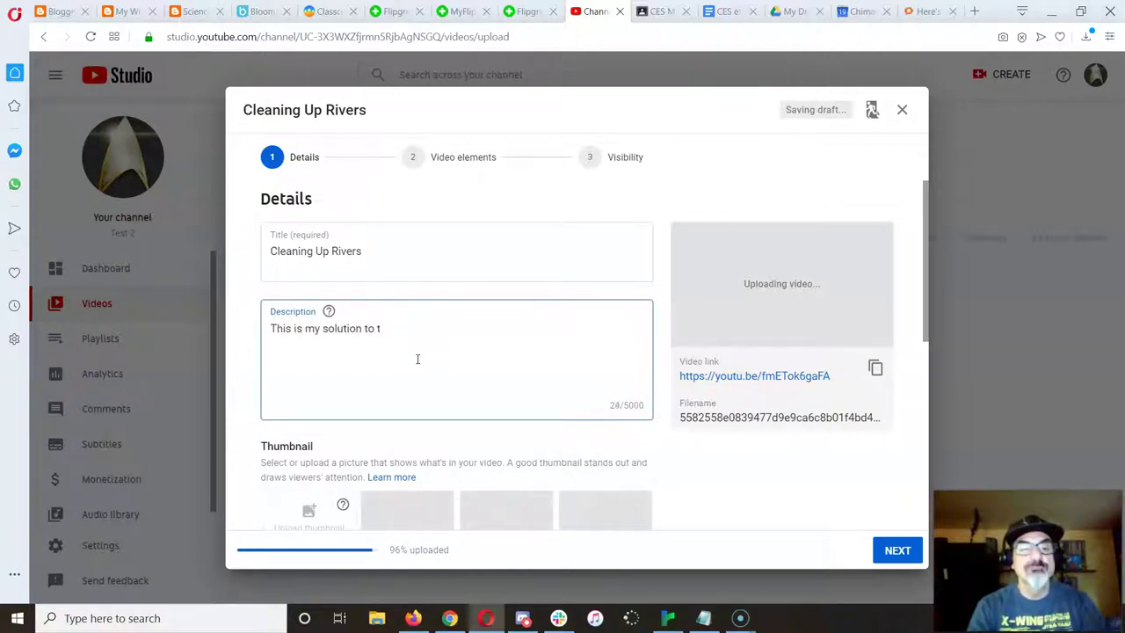
pyautogui.write('m of')
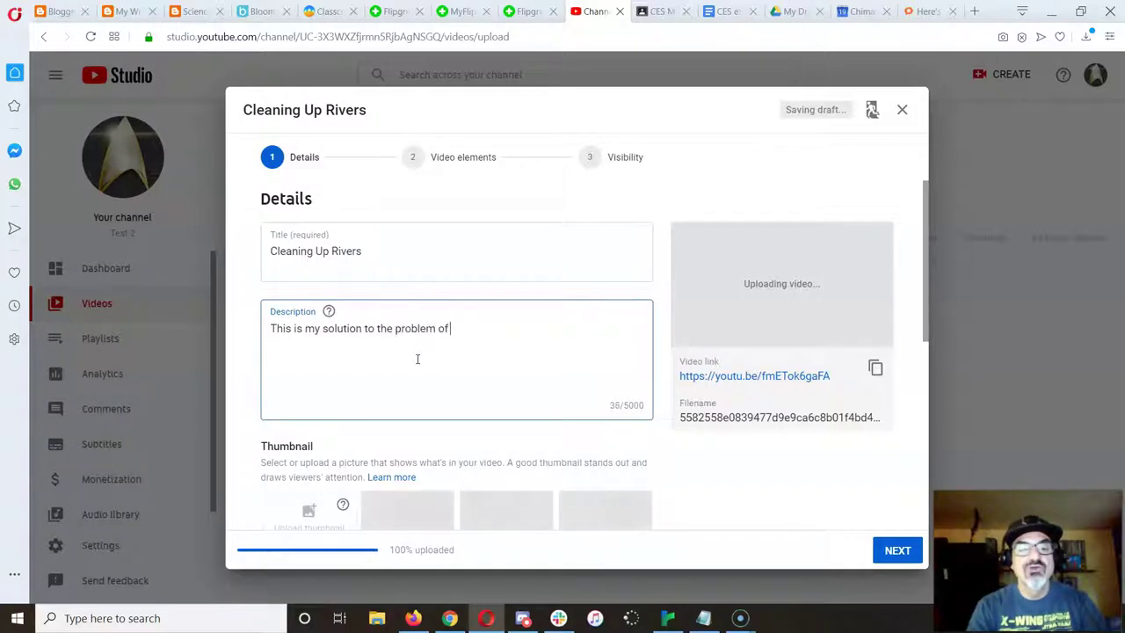
pyautogui.write('trash going from riv')
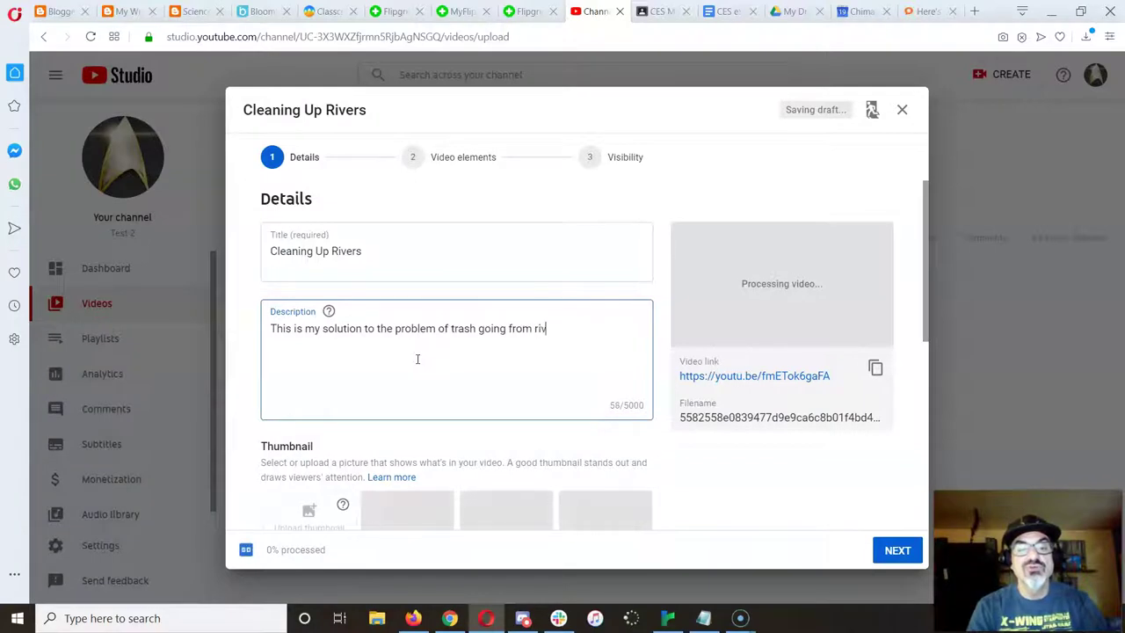
pyautogui.write('ers out to the o')
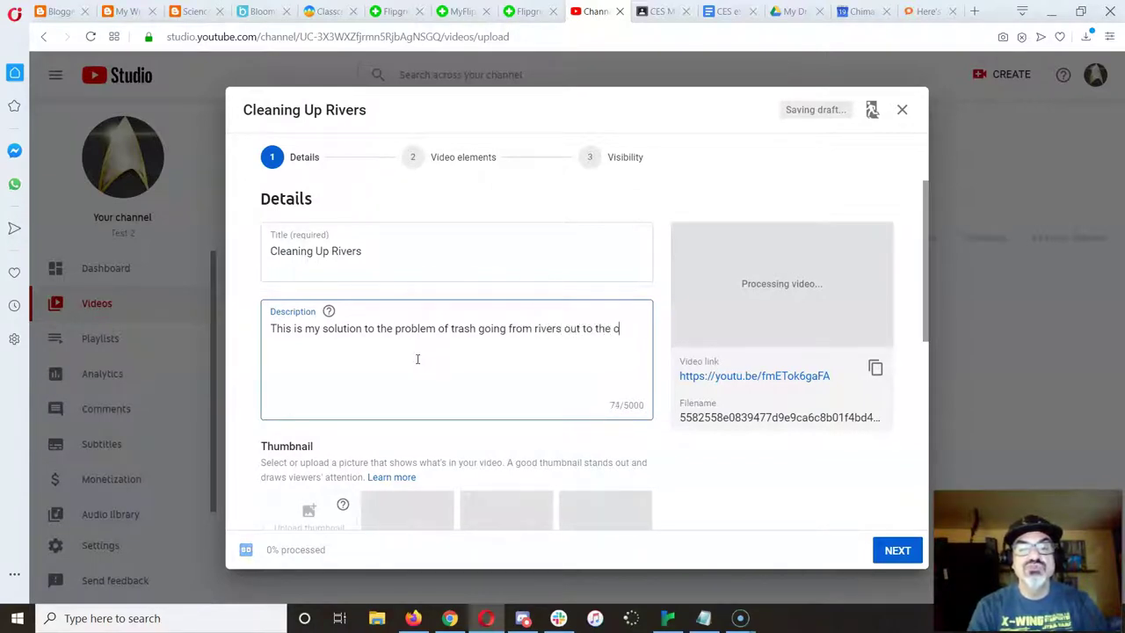
pyautogui.write('cean.')
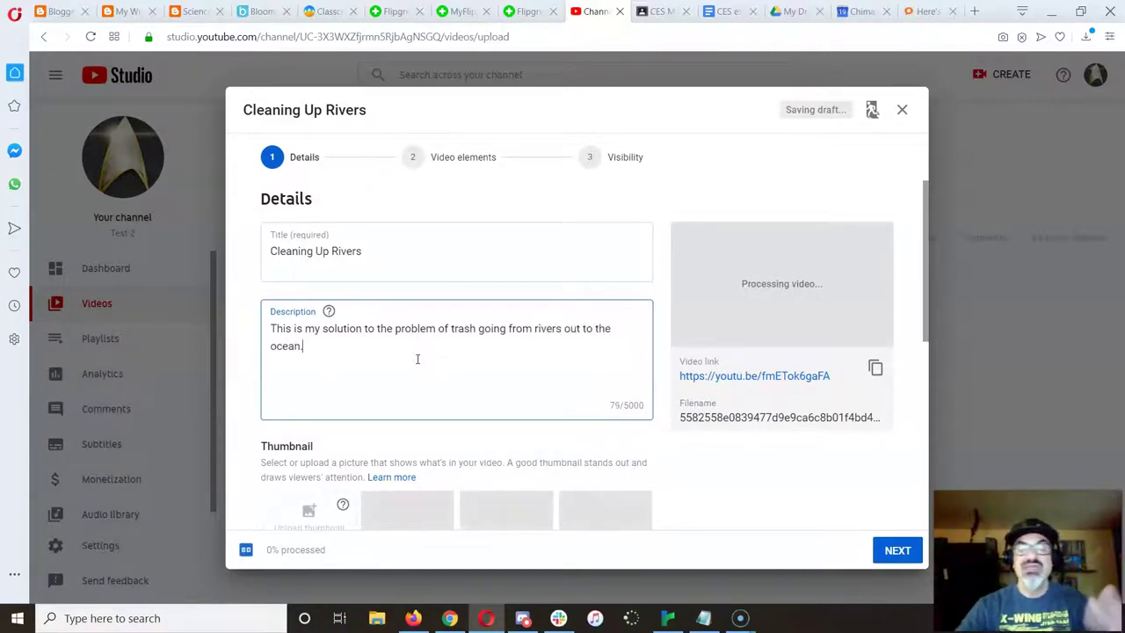
pyautogui.scroll(-3, 394, 377)
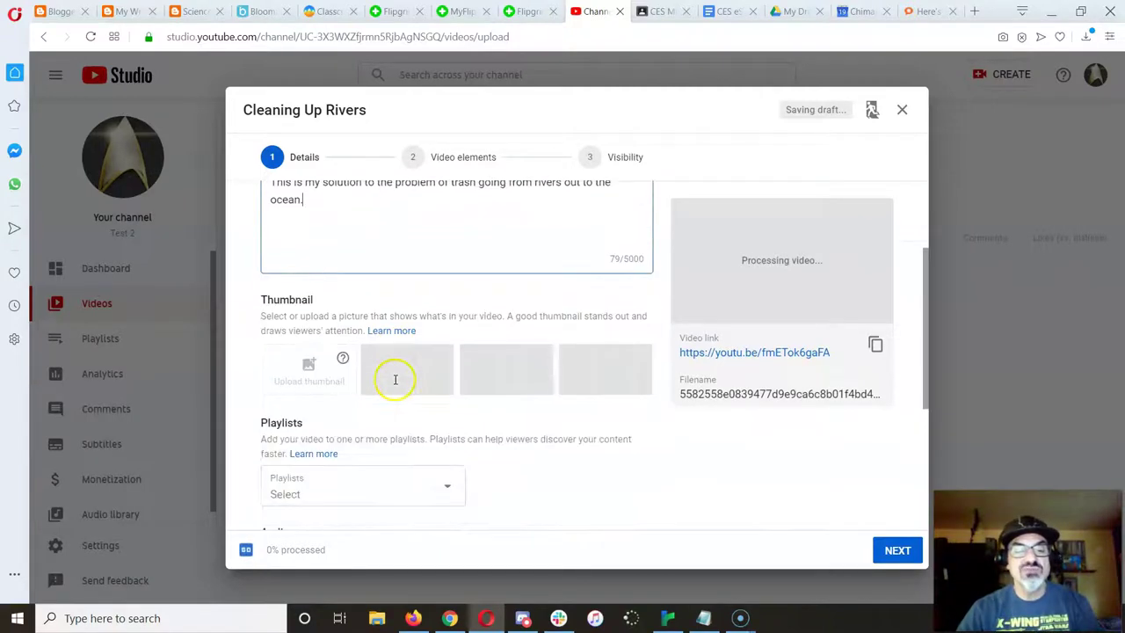
pyautogui.scroll(-1, 394, 372)
pyautogui.scroll(1, 338, 419)
pyautogui.scroll(-2, 338, 419)
pyautogui.scroll(-1, 340, 422)
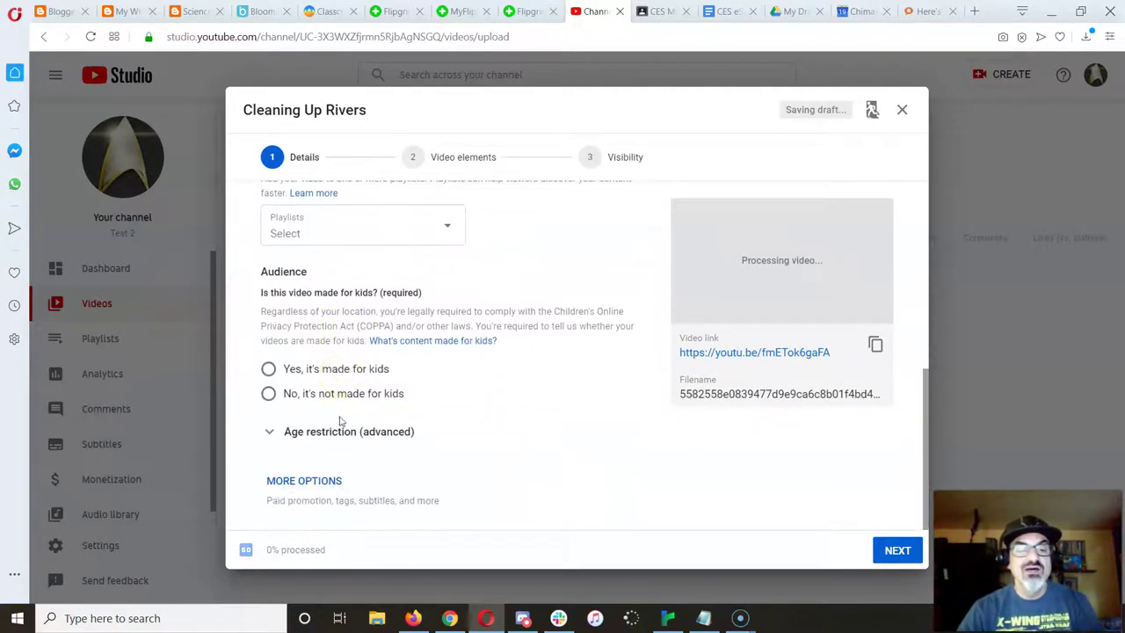
# Add the tags education, k-12, science, water, pollution and solution to the video.
pyautogui.click(323, 489)
pyautogui.scroll(-3, 336, 446)
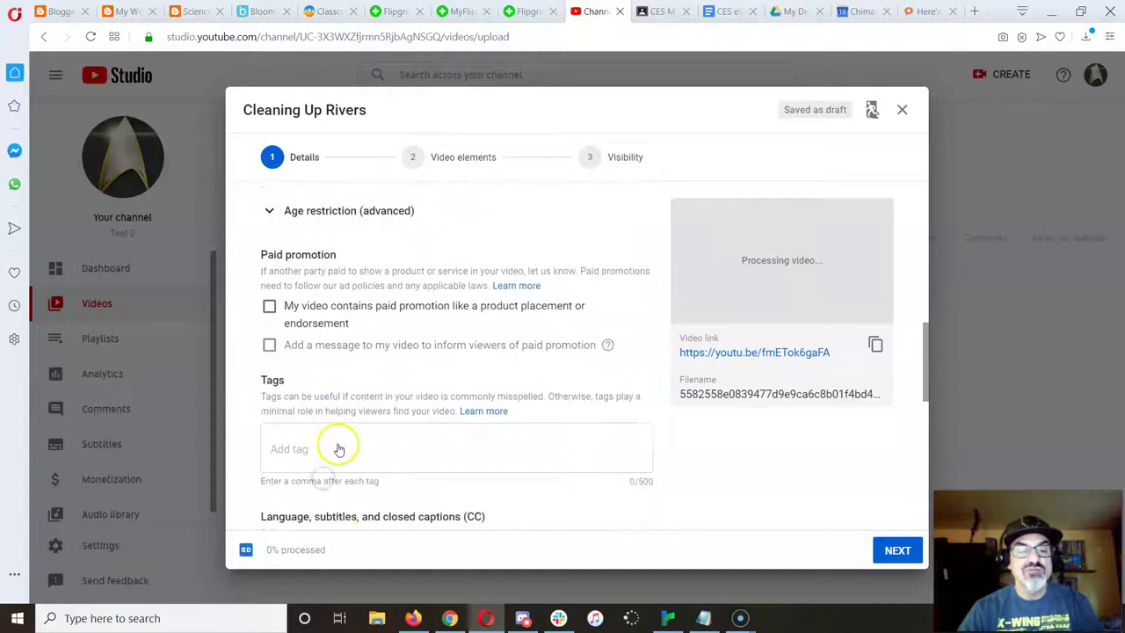
pyautogui.scroll(-1, 336, 422)
pyautogui.click(343, 382)
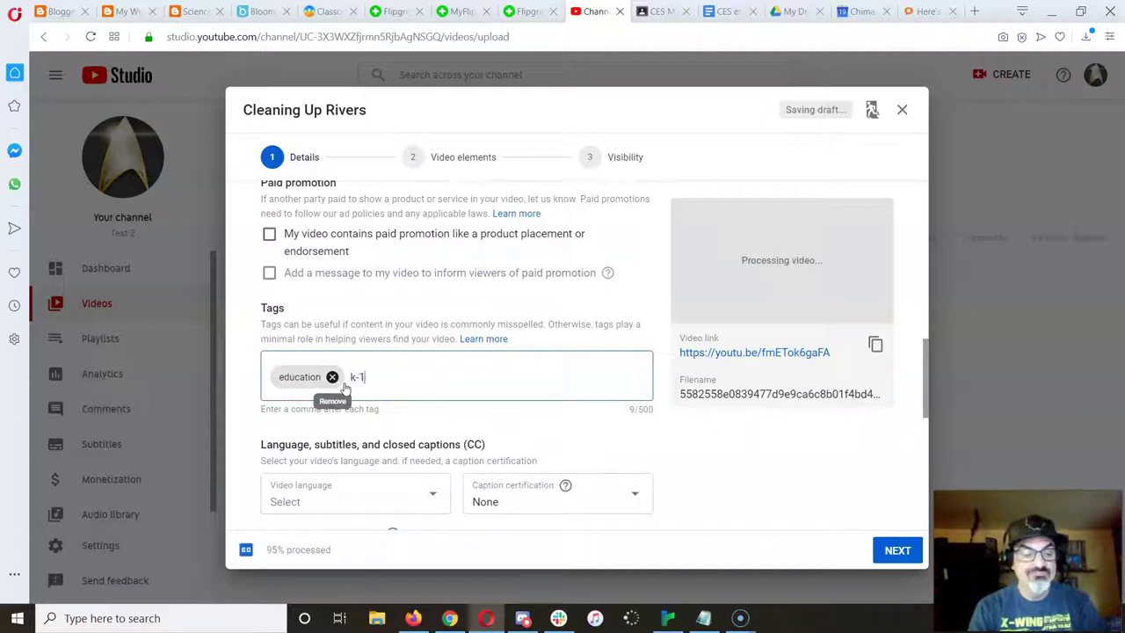
pyautogui.write('2,')
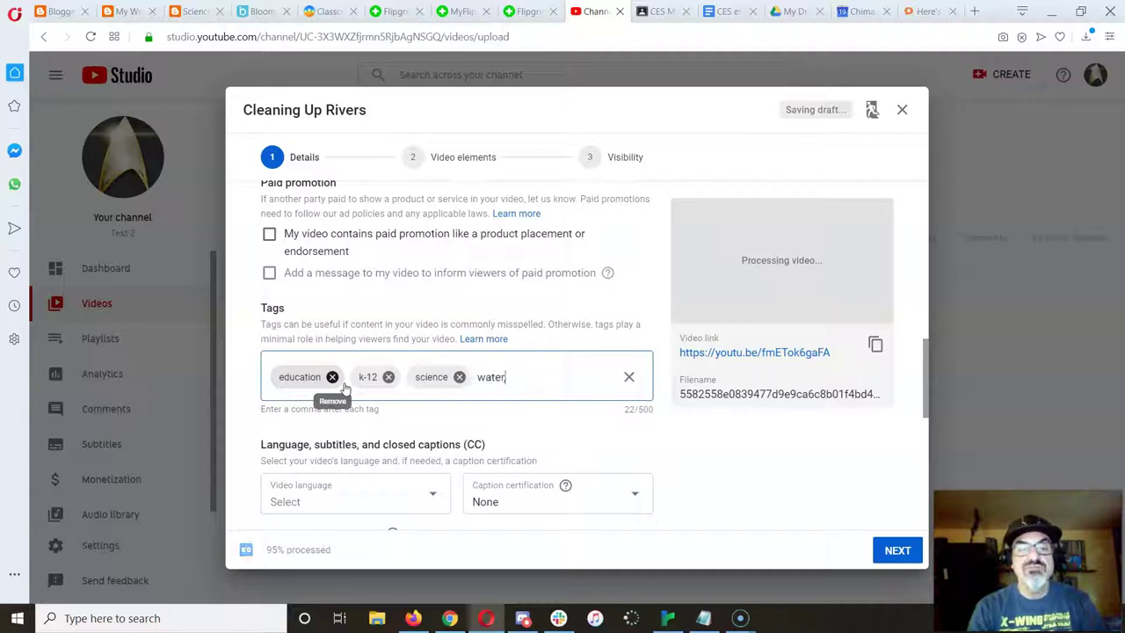
pyautogui.write(',p')
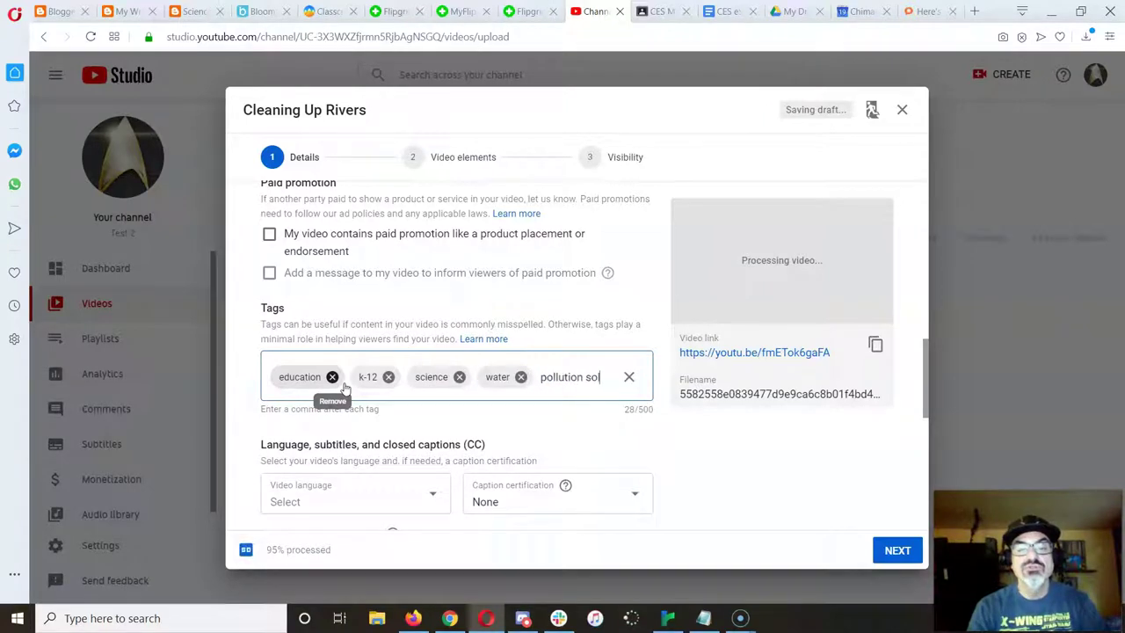
pyautogui.write(',')
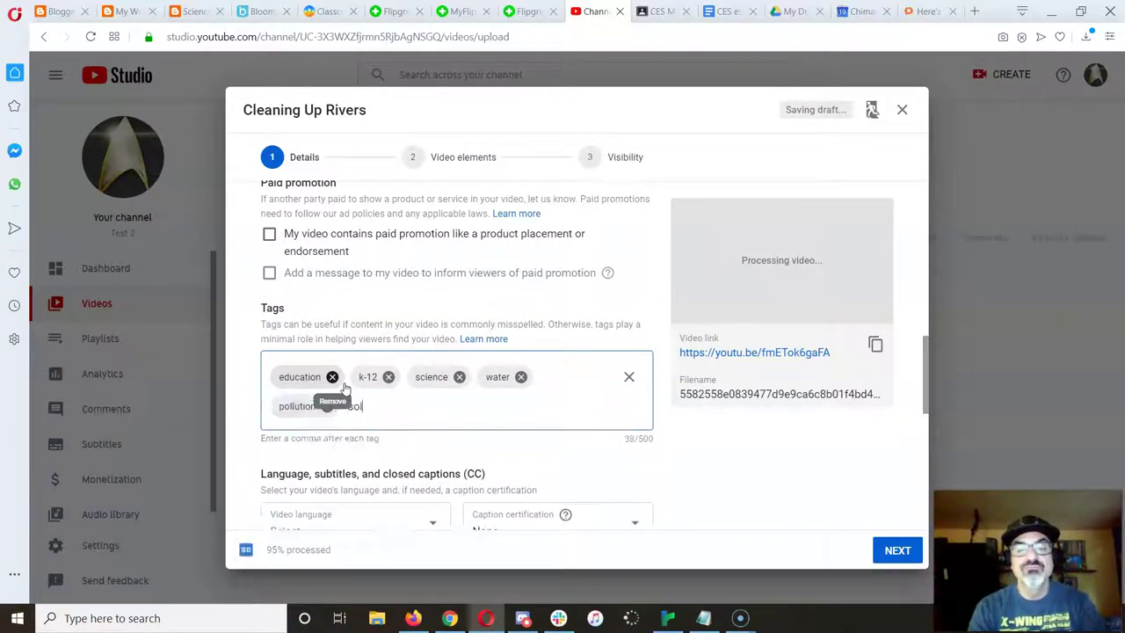
pyautogui.write(',')
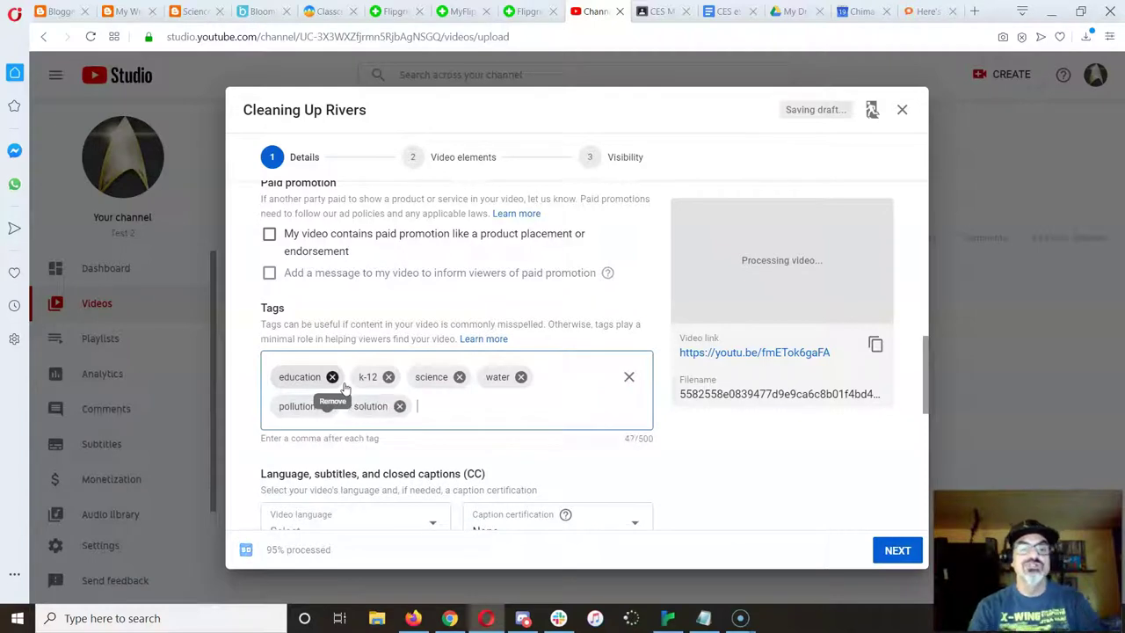
pyautogui.scroll(-2, 615, 402)
pyautogui.scroll(-1, 615, 402)
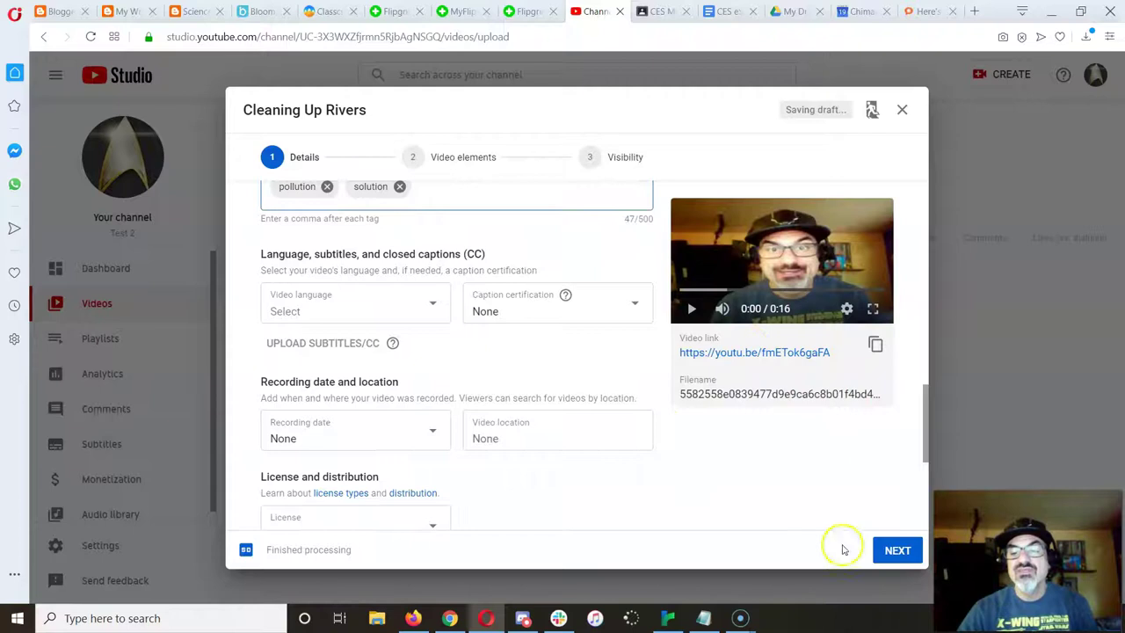
# Mark the video as made for kids, publish it as Public, and copy its link.
pyautogui.click(895, 548)
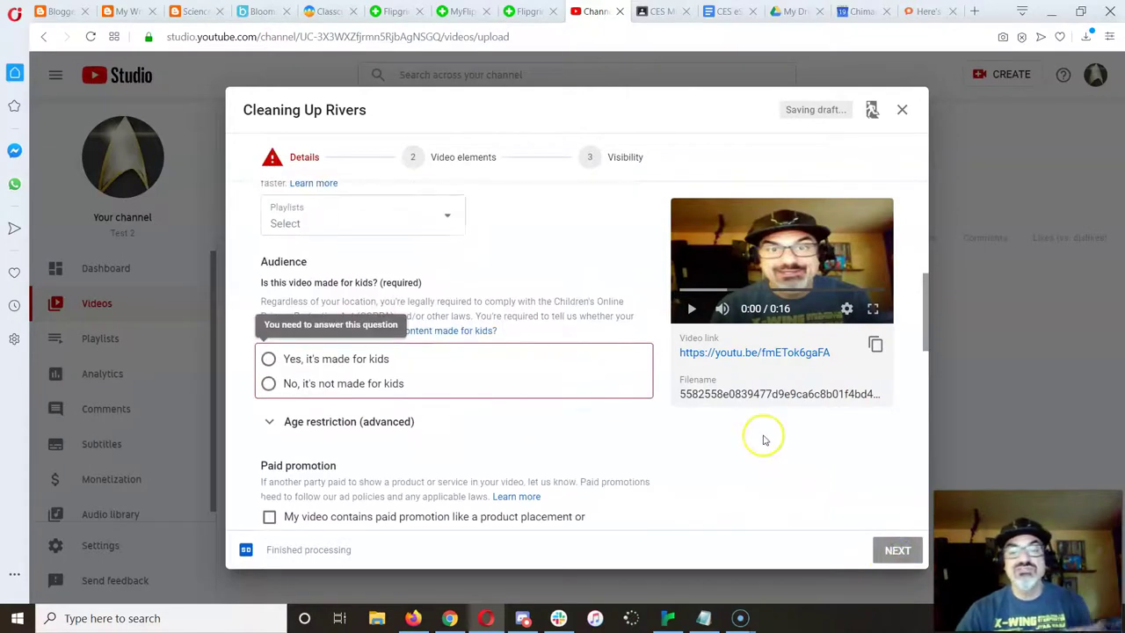
pyautogui.click(268, 358)
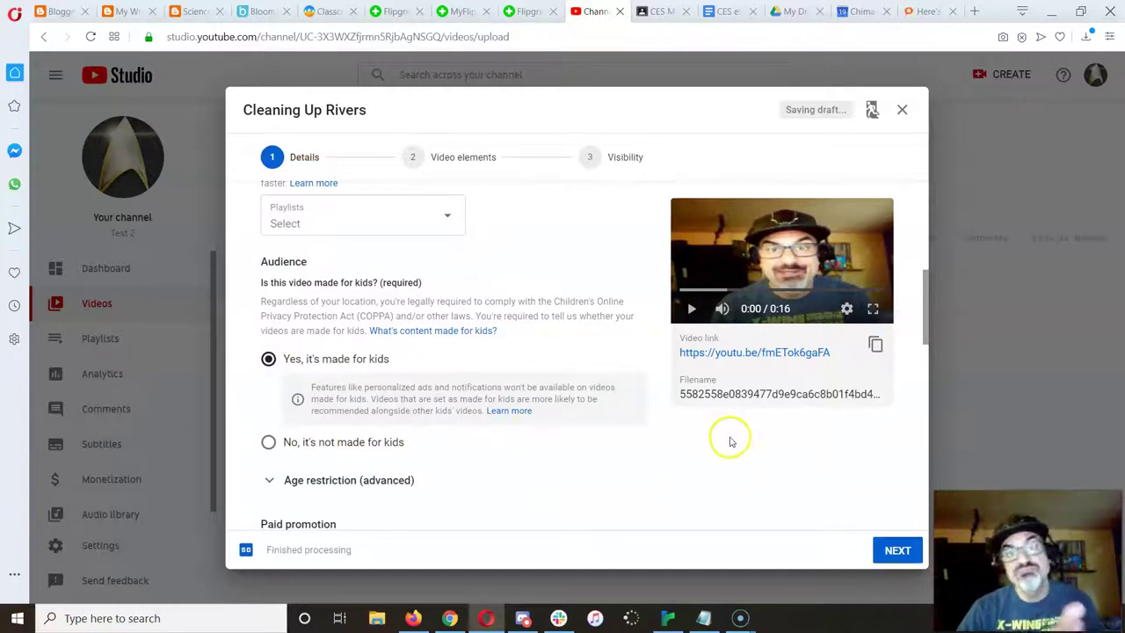
pyautogui.click(908, 557)
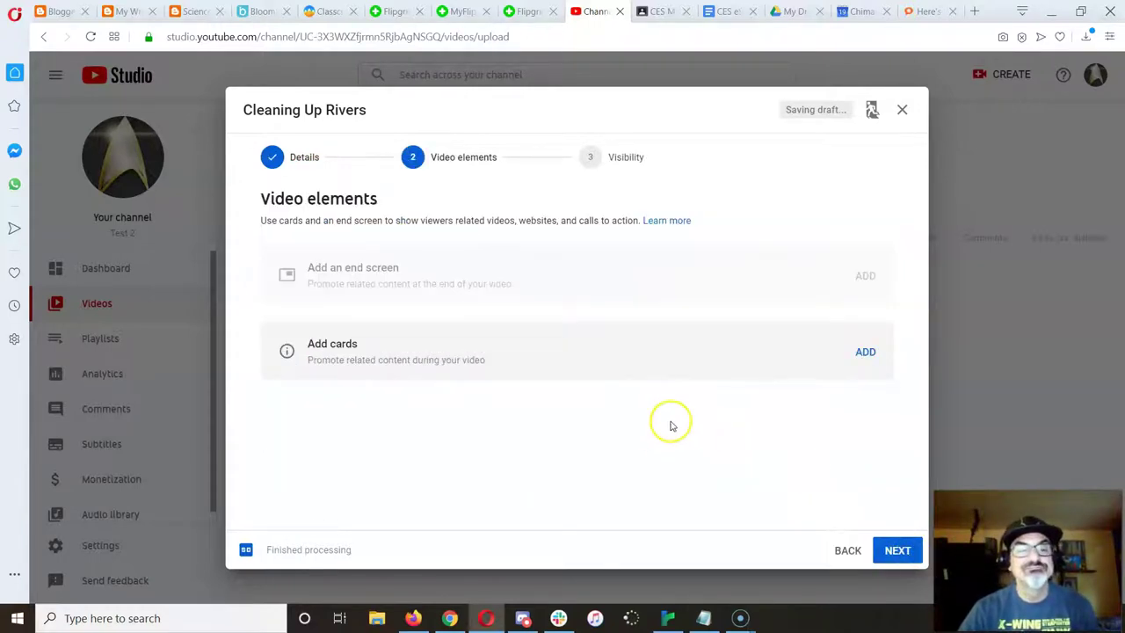
pyautogui.click(896, 549)
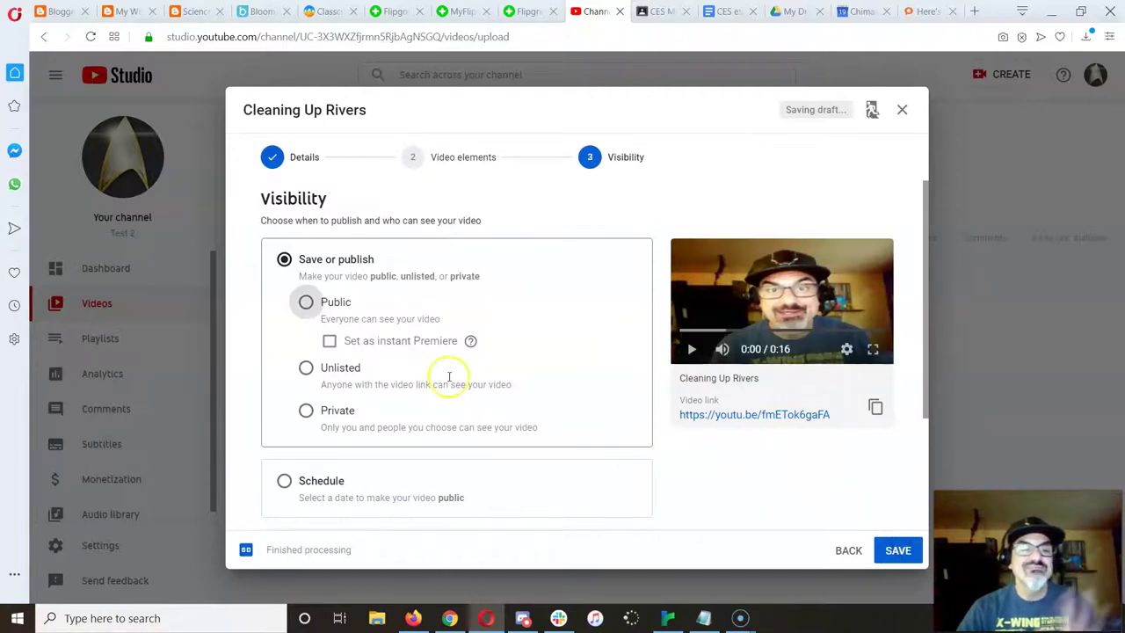
pyautogui.click(306, 303)
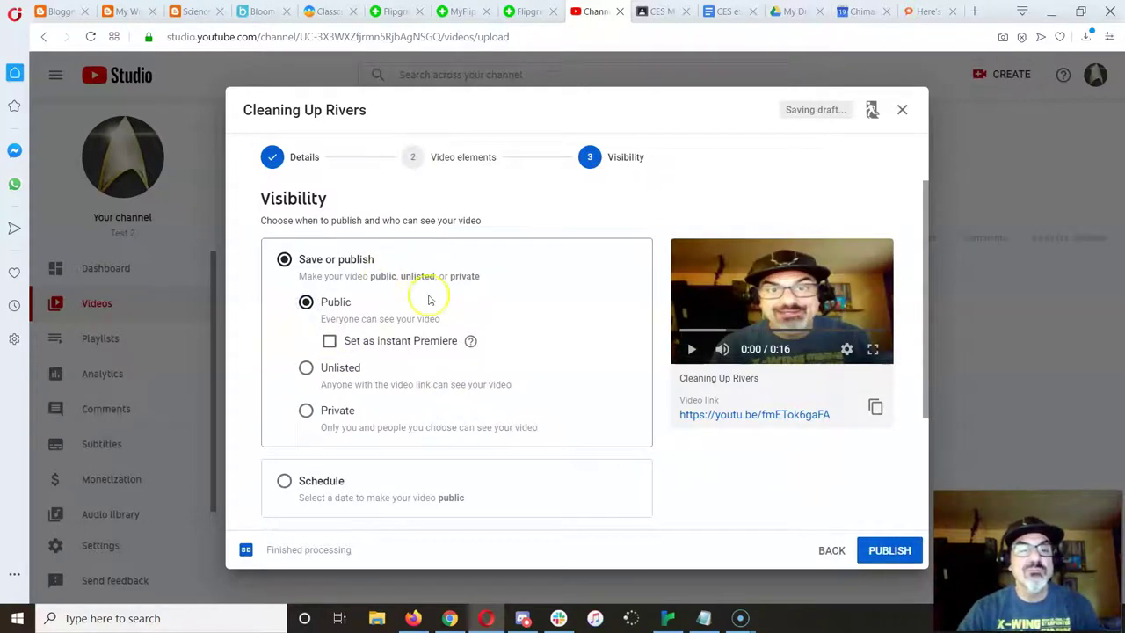
pyautogui.click(875, 553)
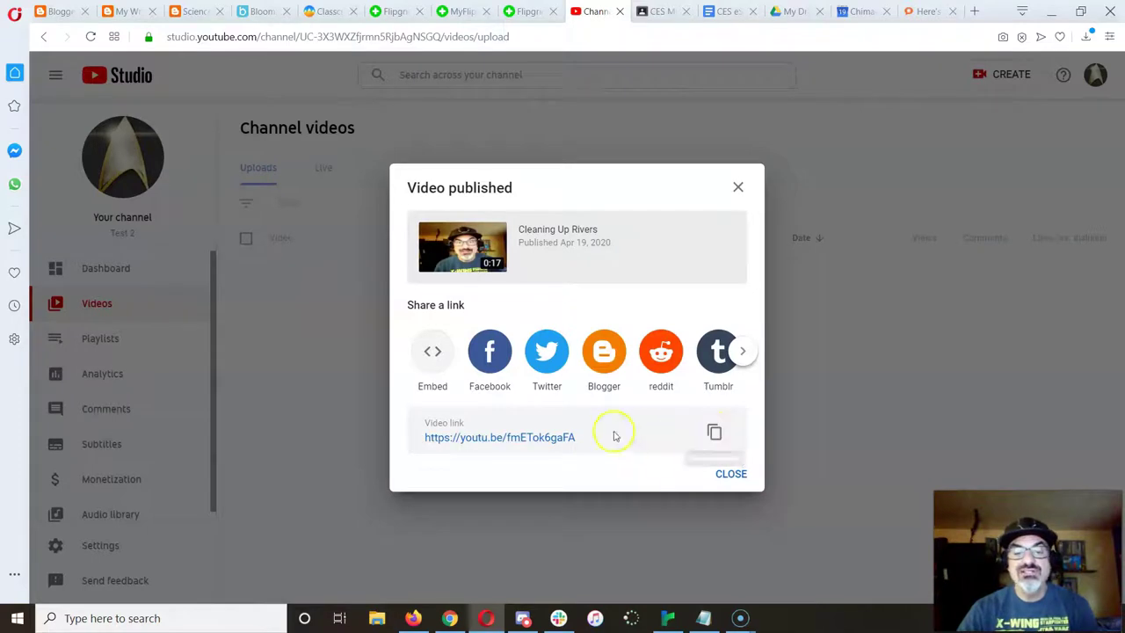
pyautogui.click(714, 431)
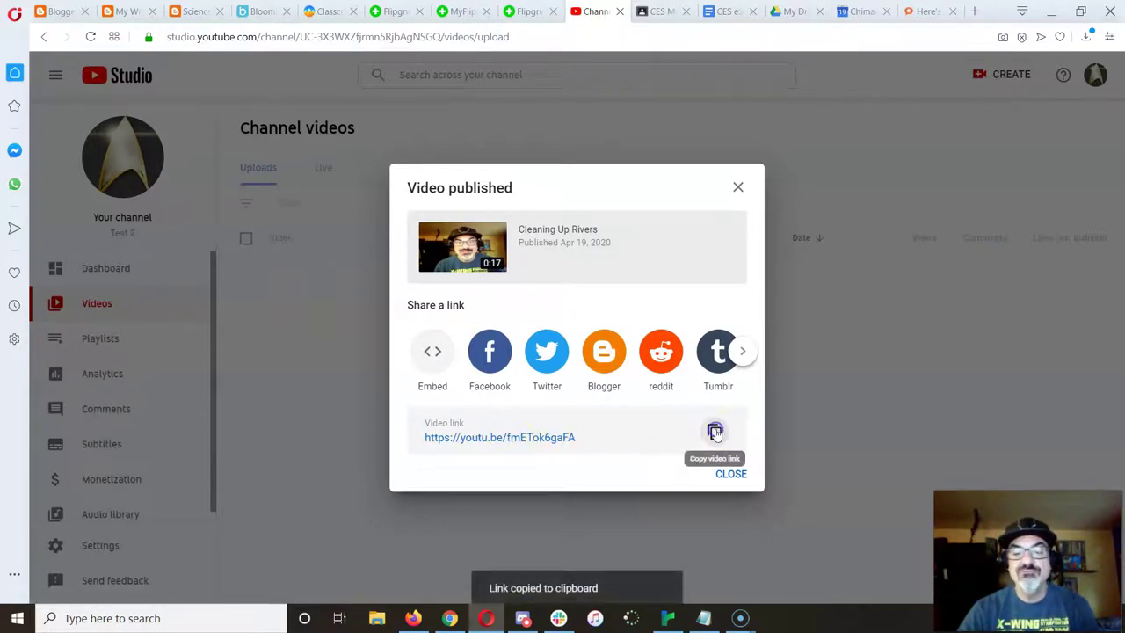
# Dismiss the publish confirmation and open 'The Dangers of Sewage' draft in Blogger's editor.
pyautogui.click(729, 474)
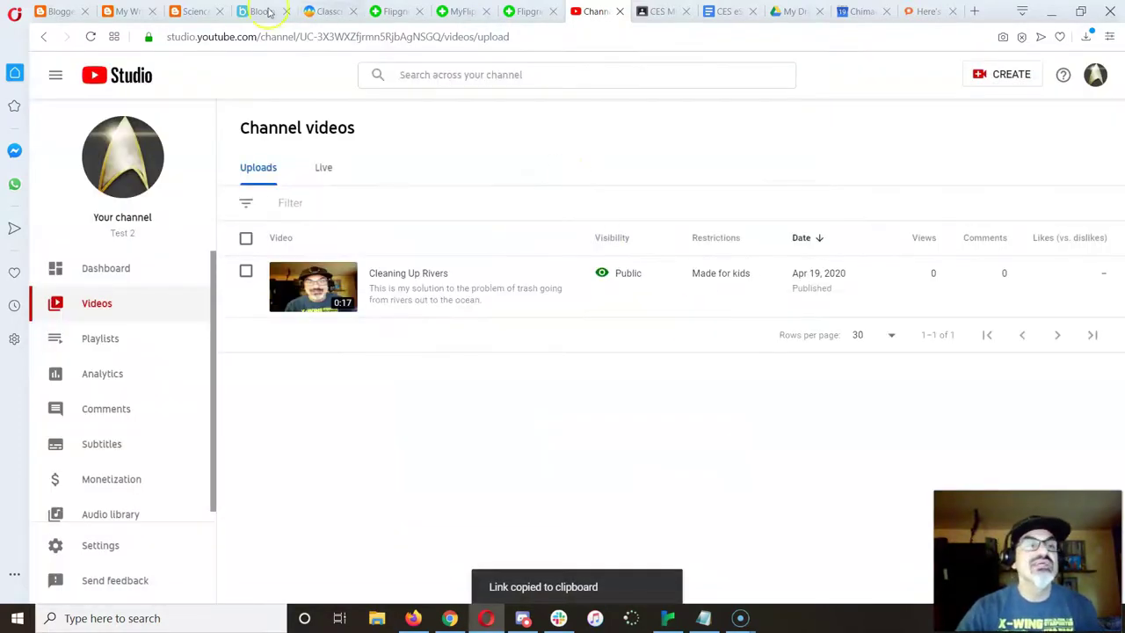
pyautogui.click(40, 10)
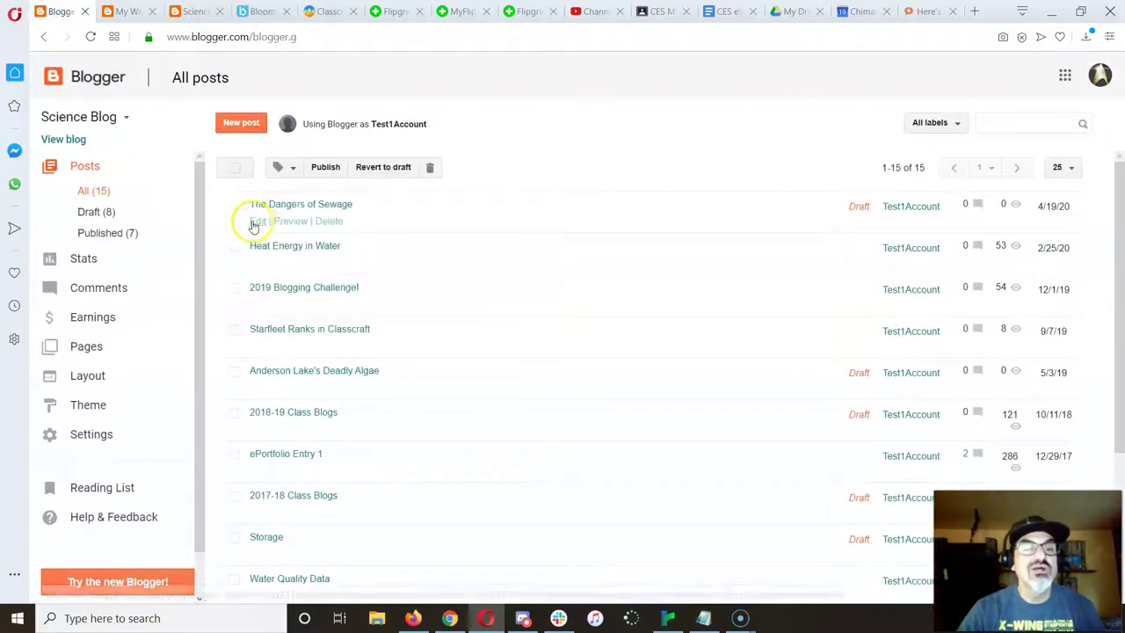
pyautogui.moveTo(257, 223)
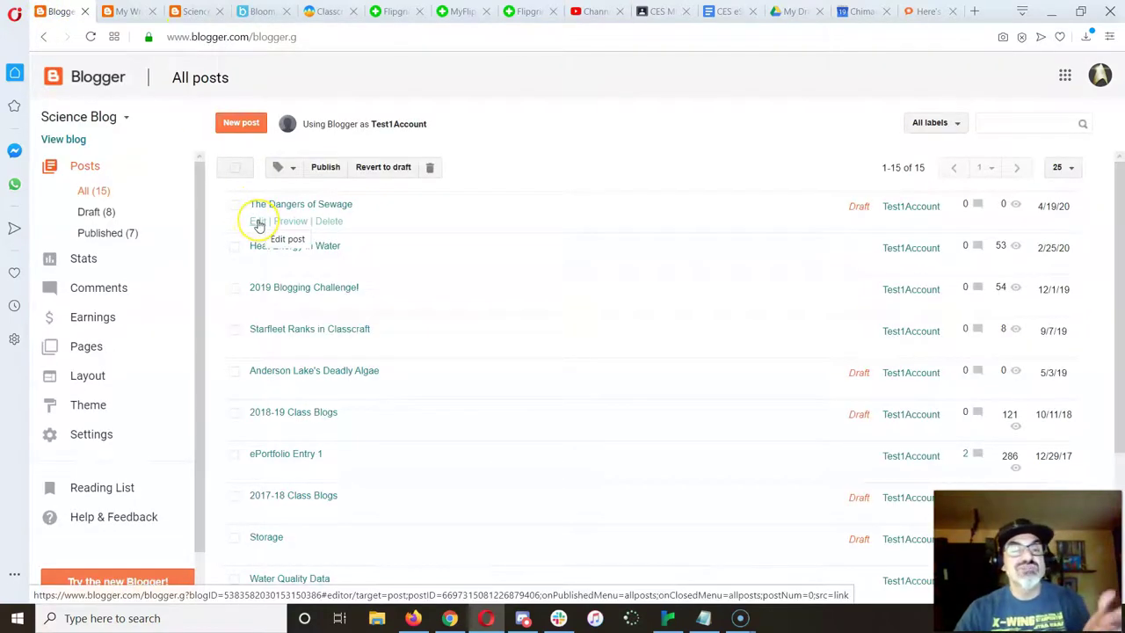
pyautogui.click(257, 224)
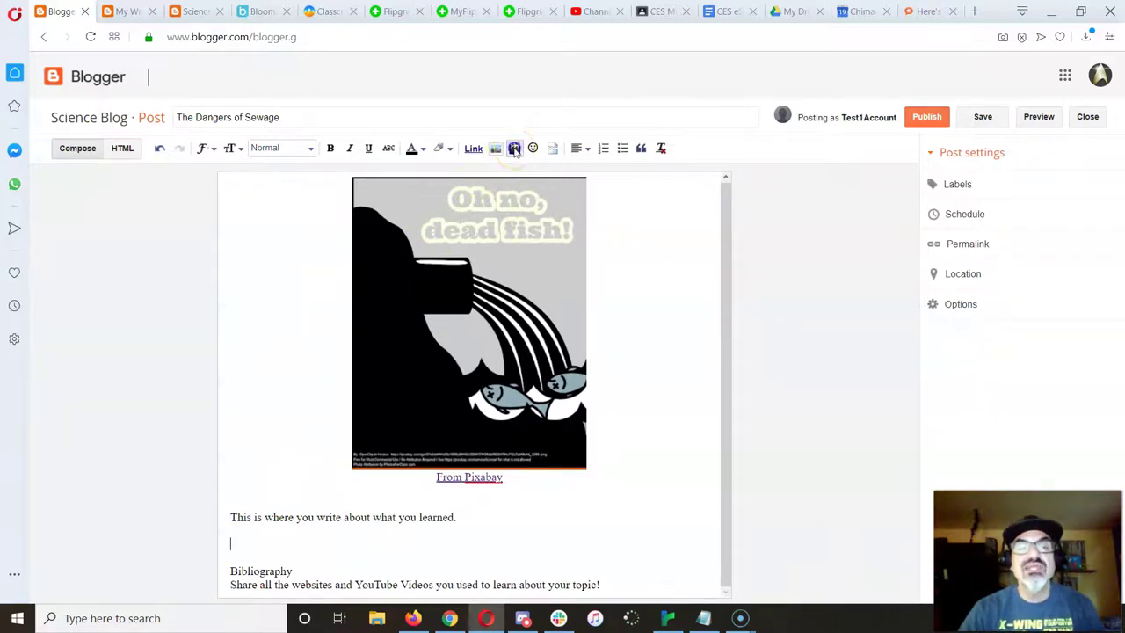
# Embed the Cleaning Up Rivers YouTube video, found via its pasted link, below the placeholder text.
pyautogui.click(515, 148)
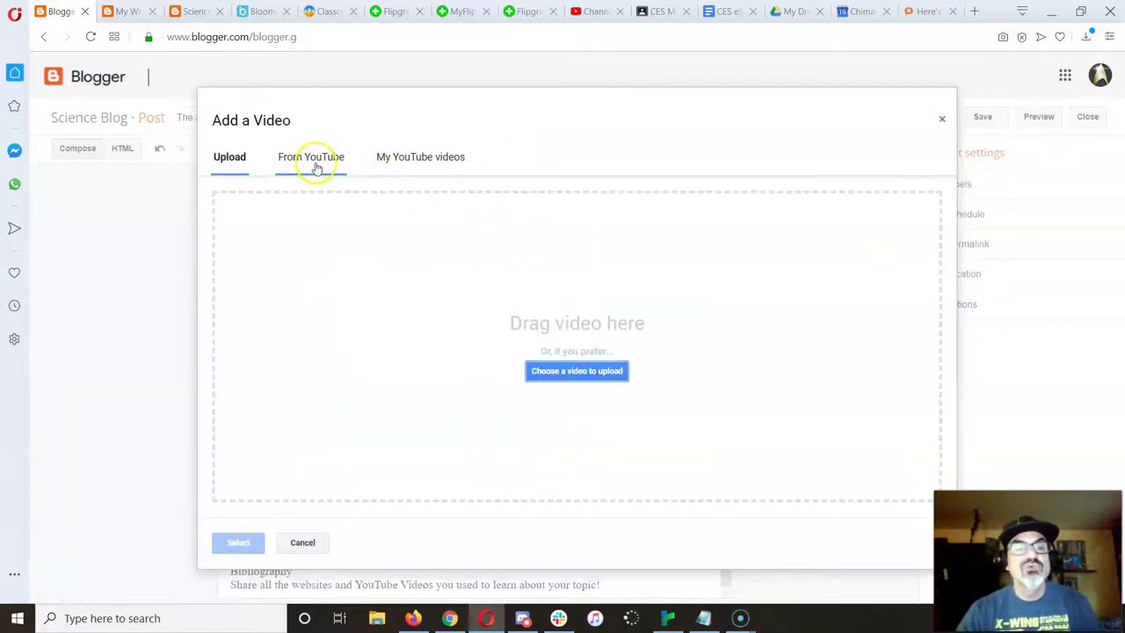
pyautogui.click(314, 161)
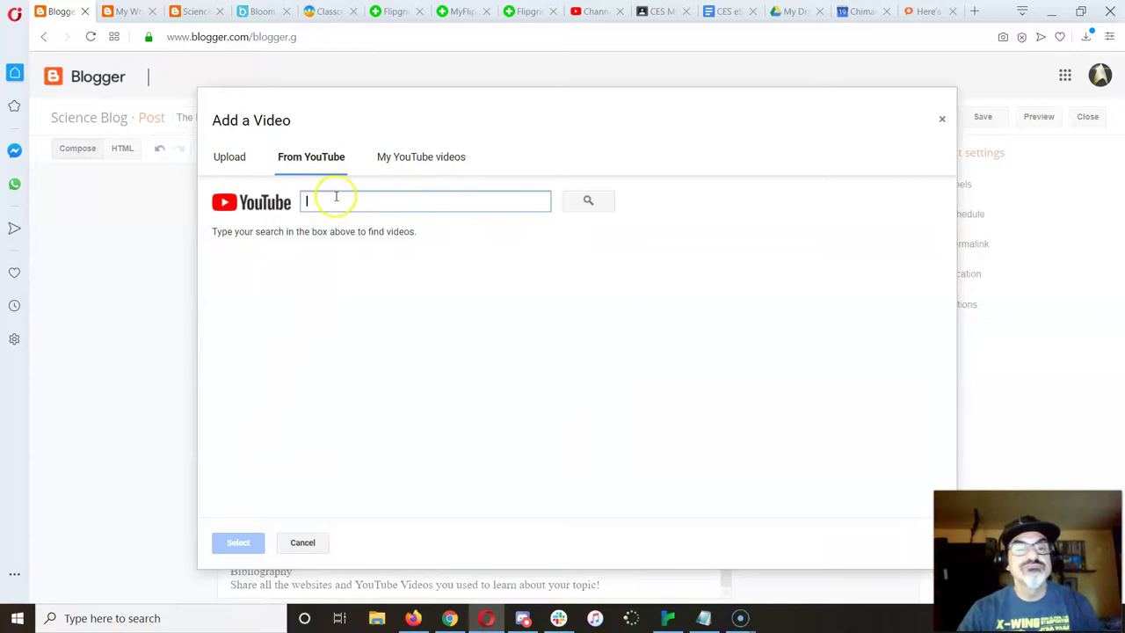
pyautogui.hotkey('ctrl', 'v')
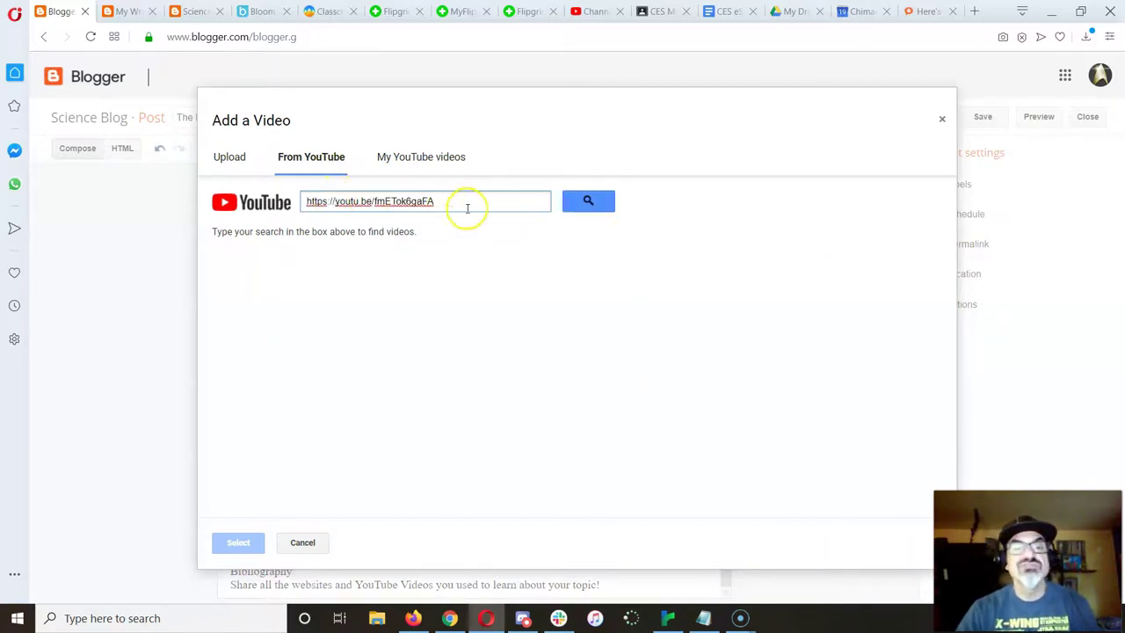
pyautogui.click(584, 200)
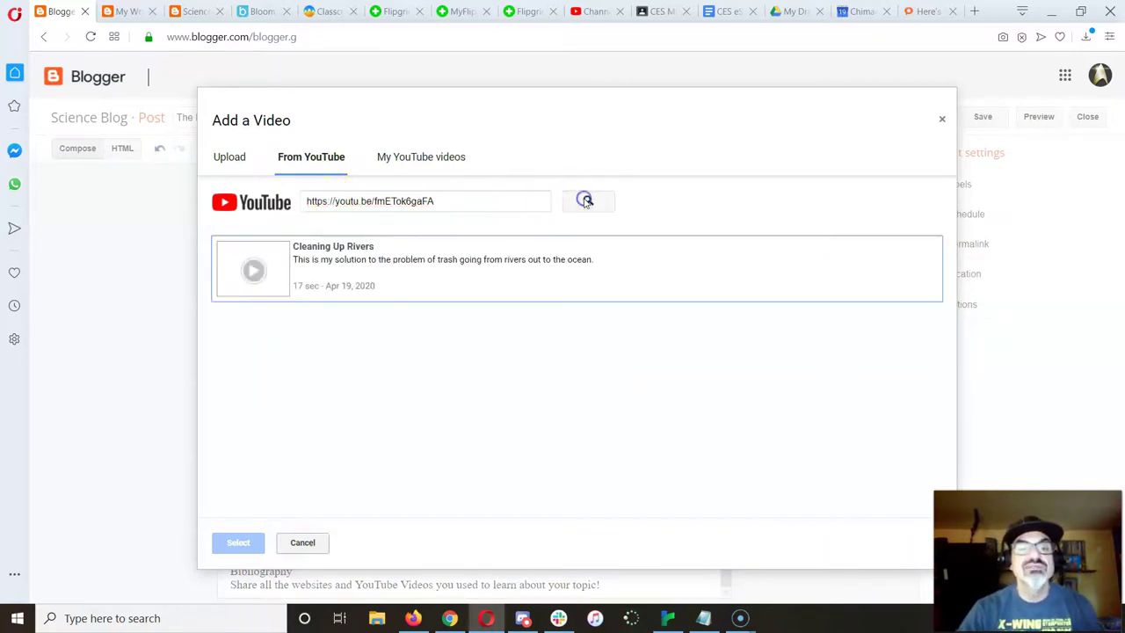
pyautogui.click(326, 264)
pyautogui.click(242, 539)
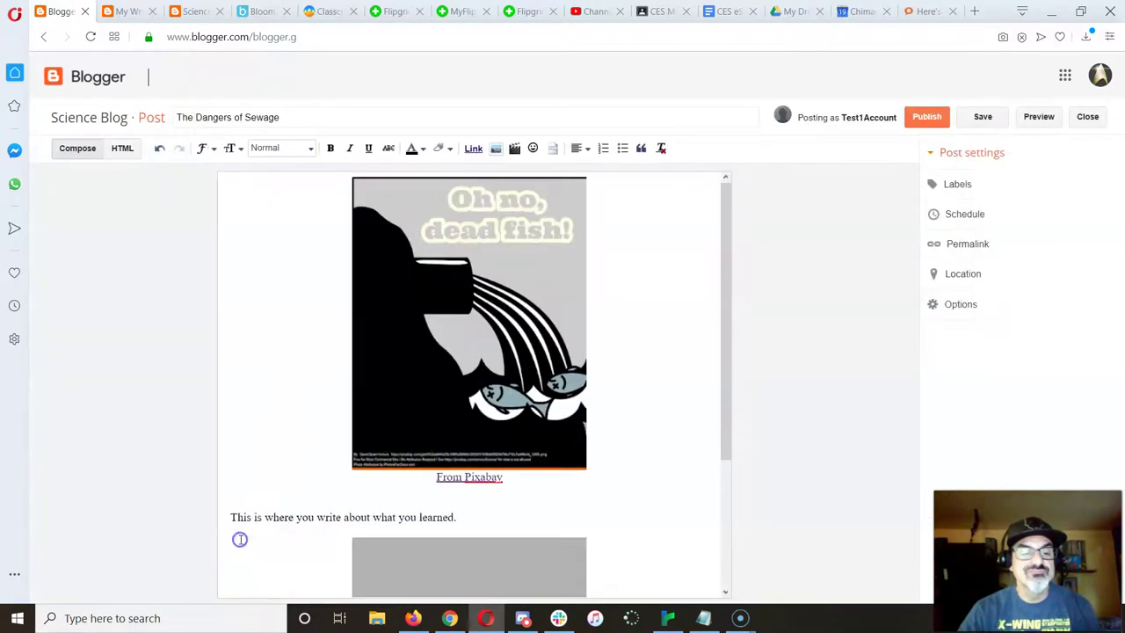
pyautogui.scroll(-2, 423, 436)
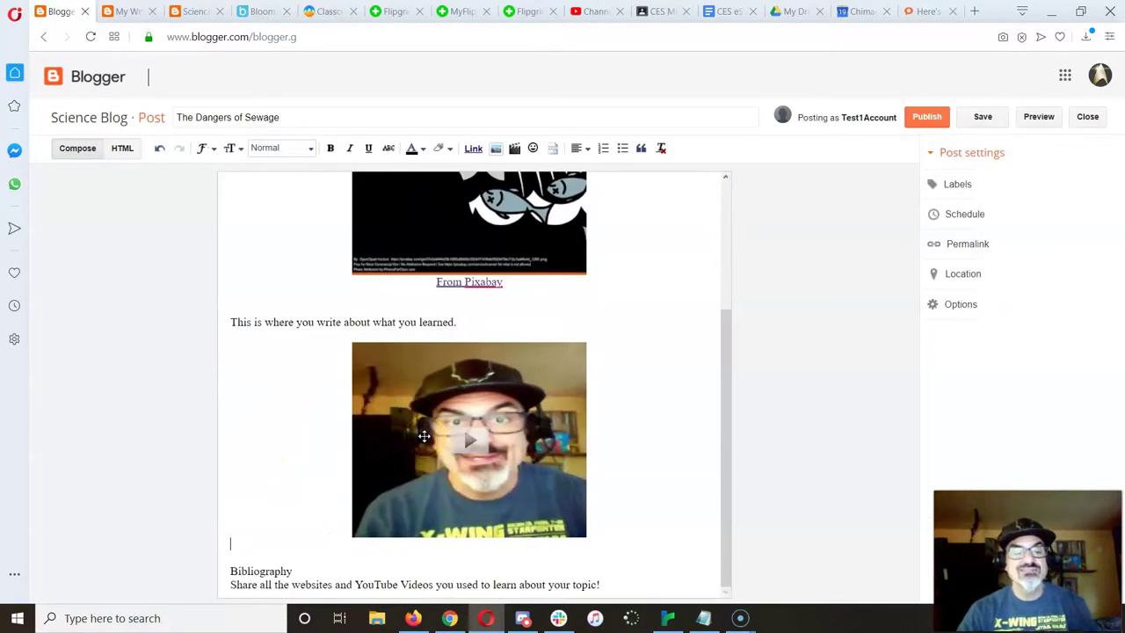
# Preview 'The Dangers of Sewage' and scroll down to the embedded 'Cleaning Up Rivers' video.
pyautogui.click(1037, 116)
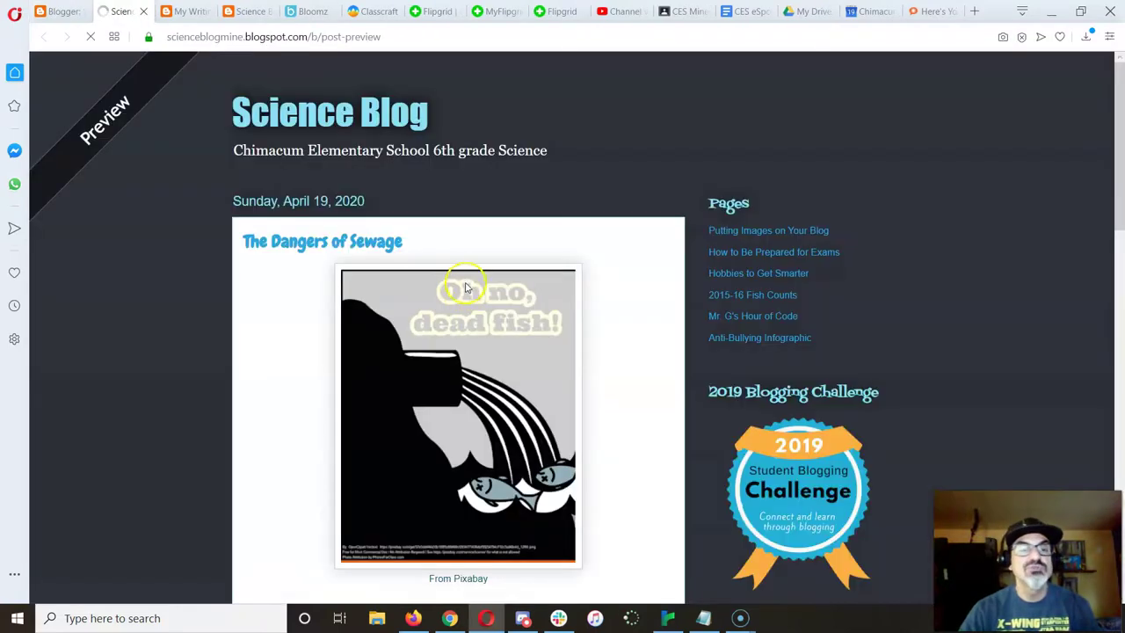
pyautogui.scroll(-3, 465, 281)
pyautogui.scroll(-1, 465, 281)
pyautogui.scroll(3, 461, 228)
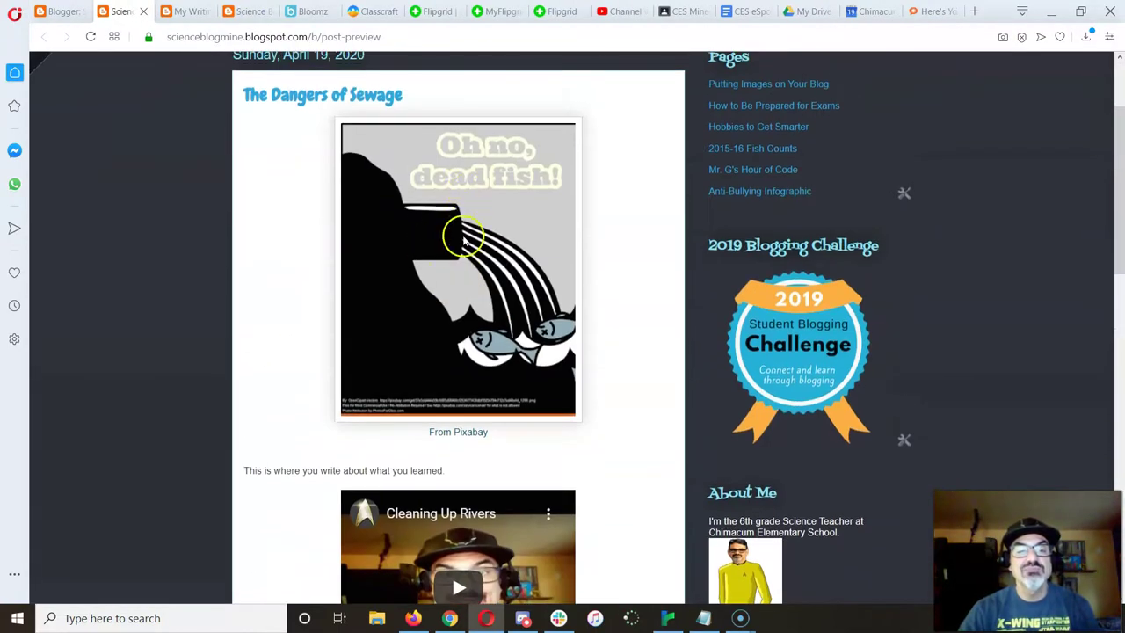
pyautogui.scroll(-3, 463, 237)
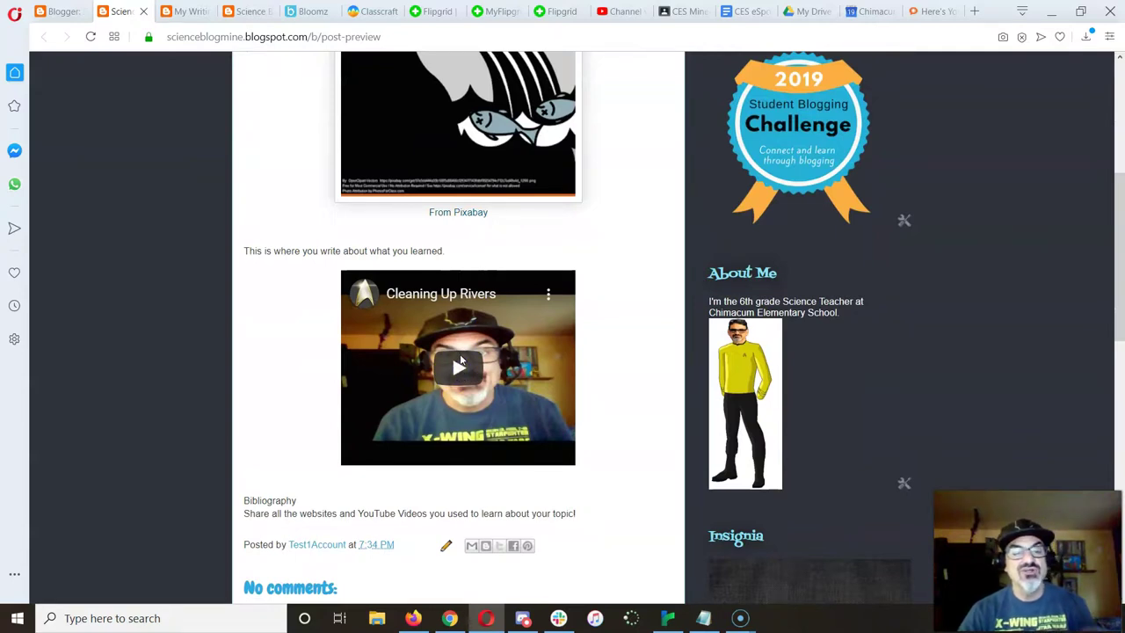
pyautogui.scroll(-2, 460, 358)
pyautogui.scroll(5, 461, 359)
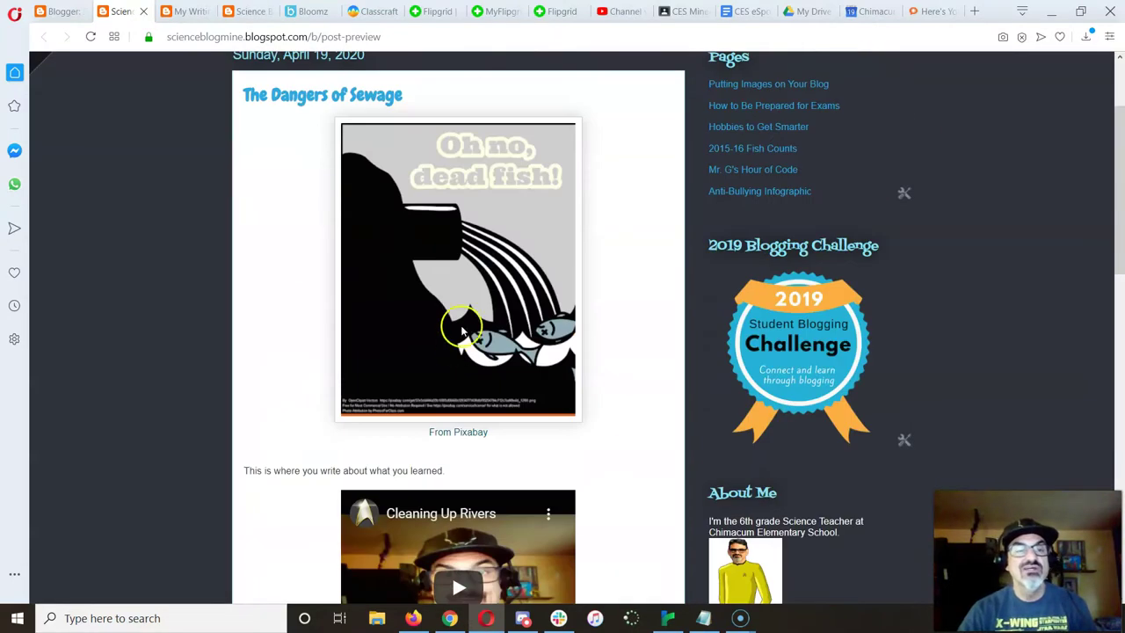